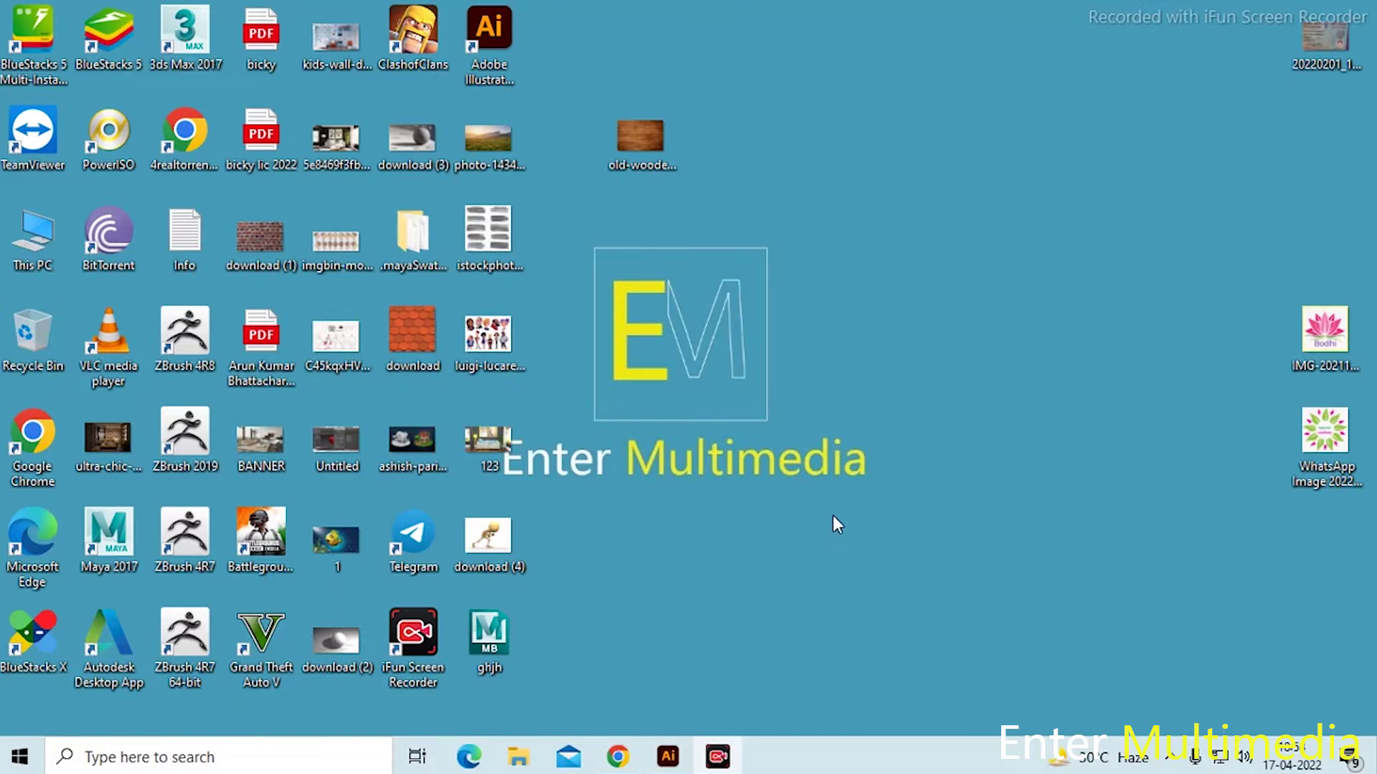
- Switch to Google Chrome, search Google for lipighor and open the Lipighor free Bangla font website
{"action": "left_click", "coordinate": [620, 769]}
{"action": "left_click", "coordinate": [175, 13]}
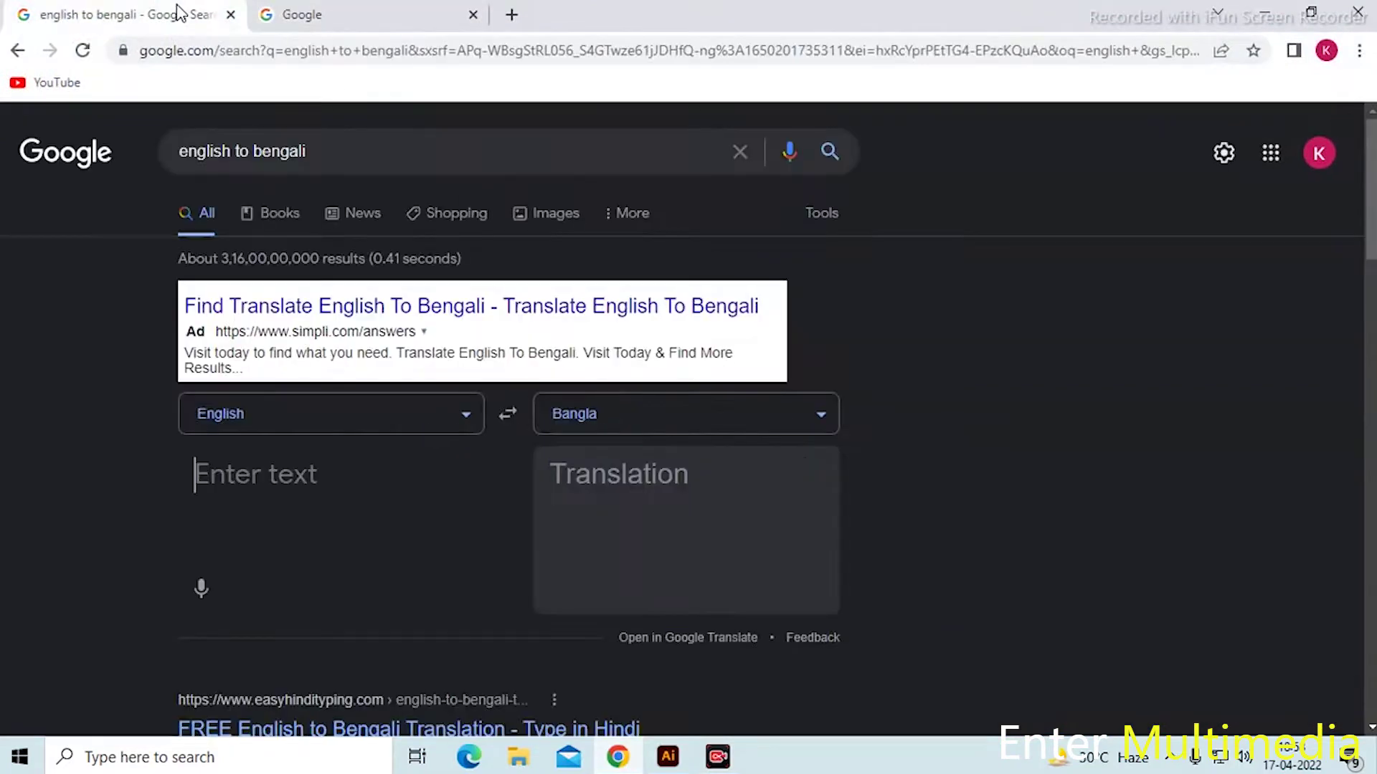
{"action": "left_click", "coordinate": [309, 18]}
{"action": "left_click", "coordinate": [482, 304]}
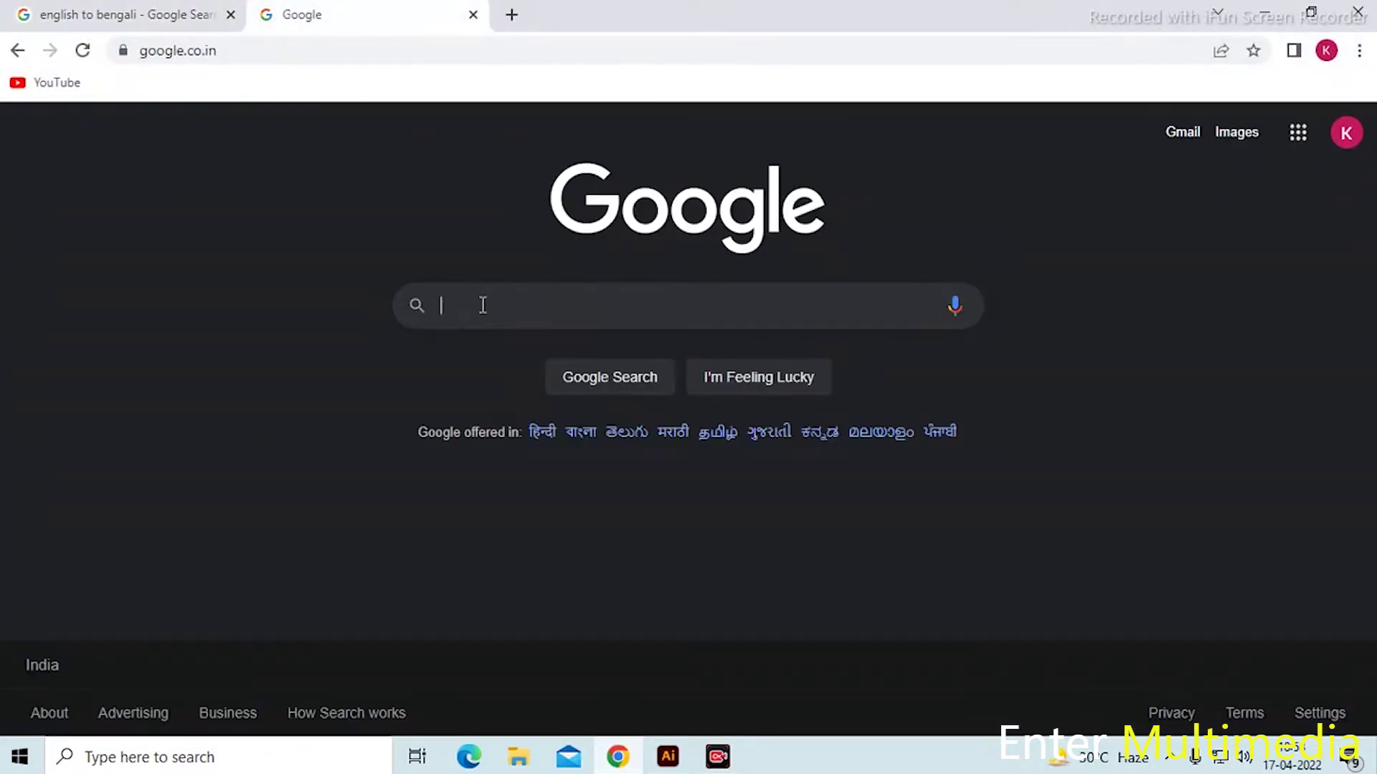
{"action": "type", "text": "lipi"}
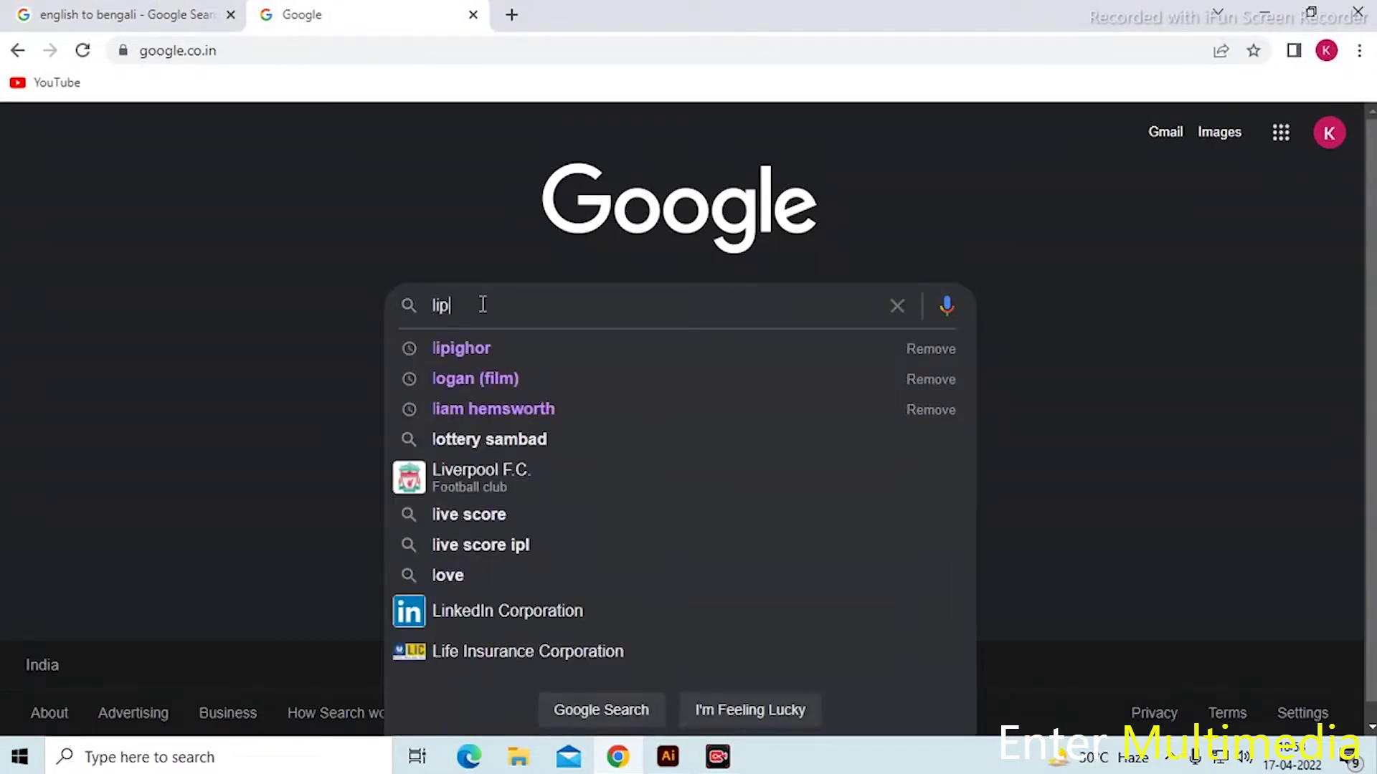
{"action": "left_click", "coordinate": [487, 350]}
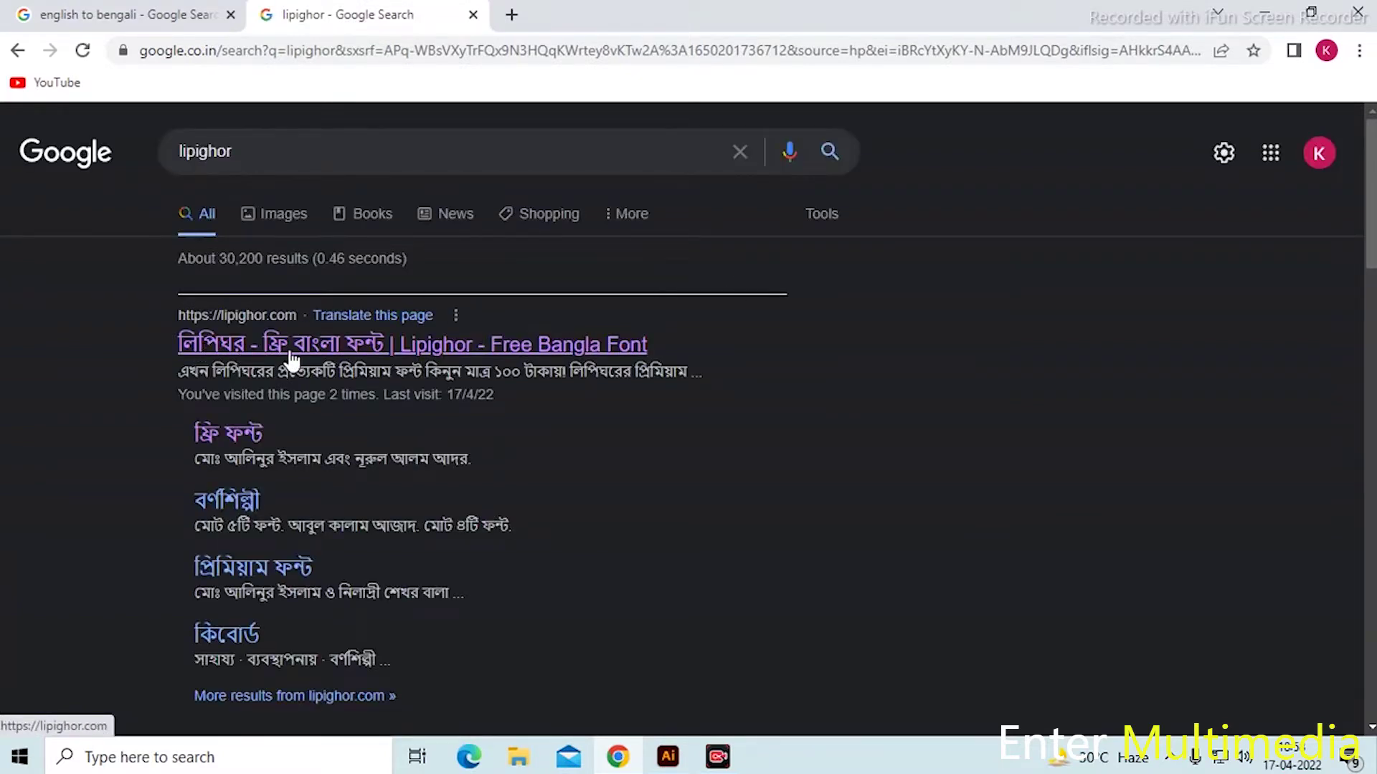
{"action": "left_click", "coordinate": [506, 350]}
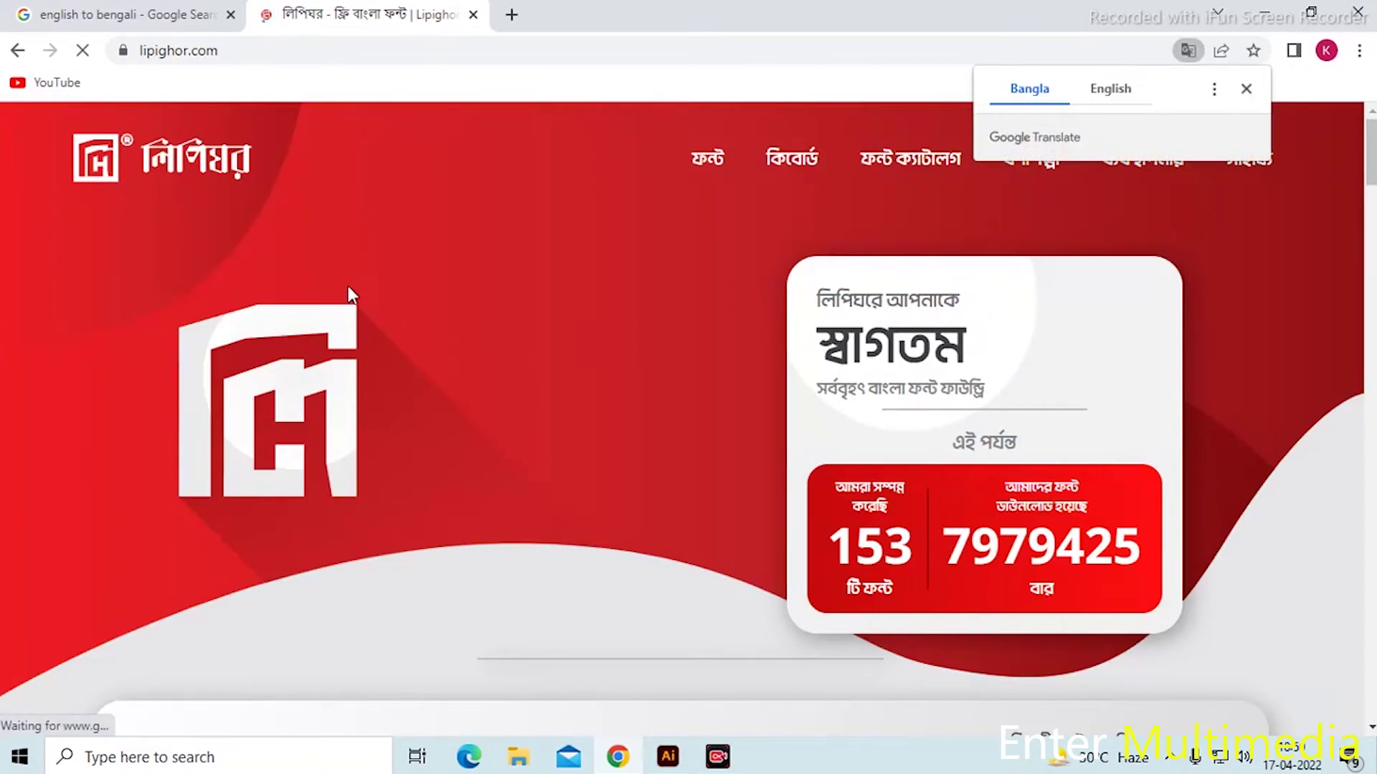
- Open the site's free font (ফ্রি ফন্ট) catalogue and dismiss the advertisement
{"action": "scroll", "coordinate": [393, 292], "scroll_direction": "down", "scroll_amount": 10}
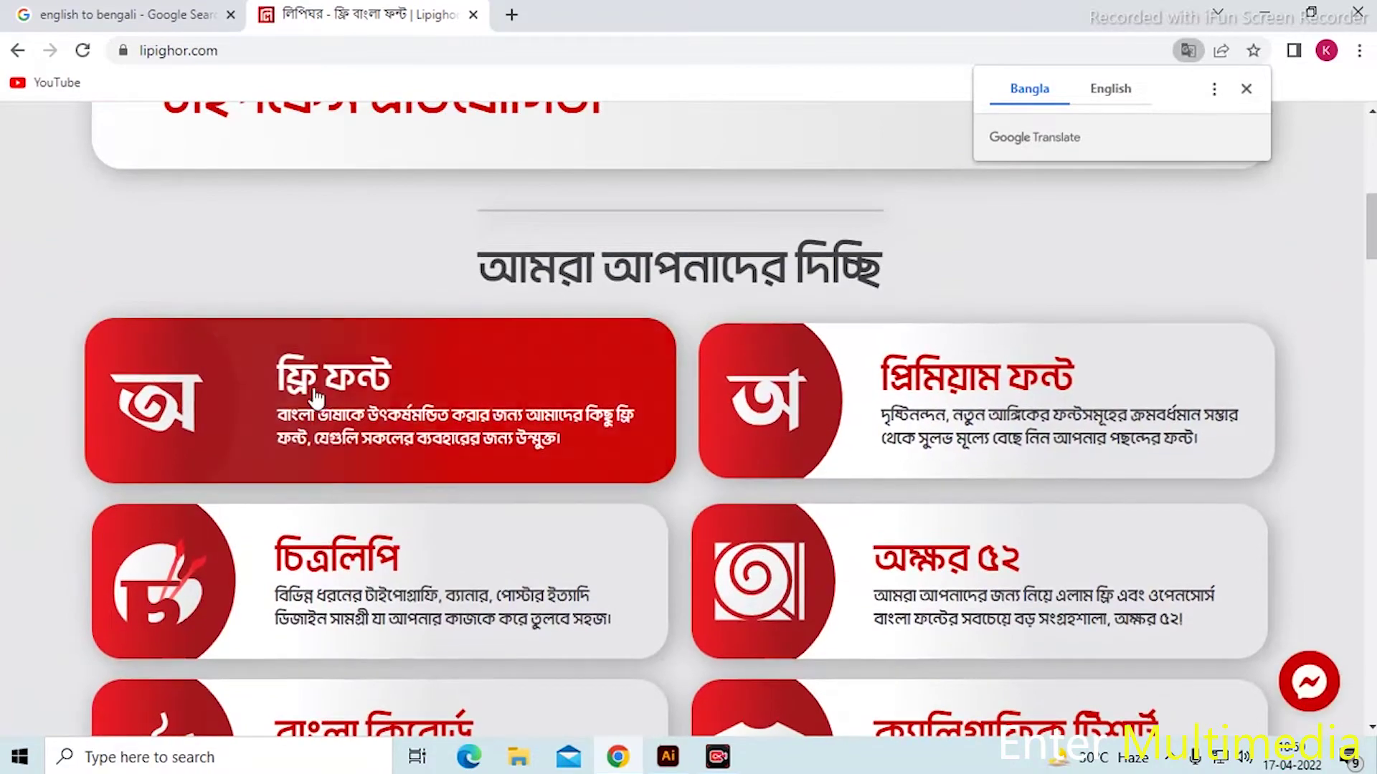
{"action": "left_click", "coordinate": [334, 384]}
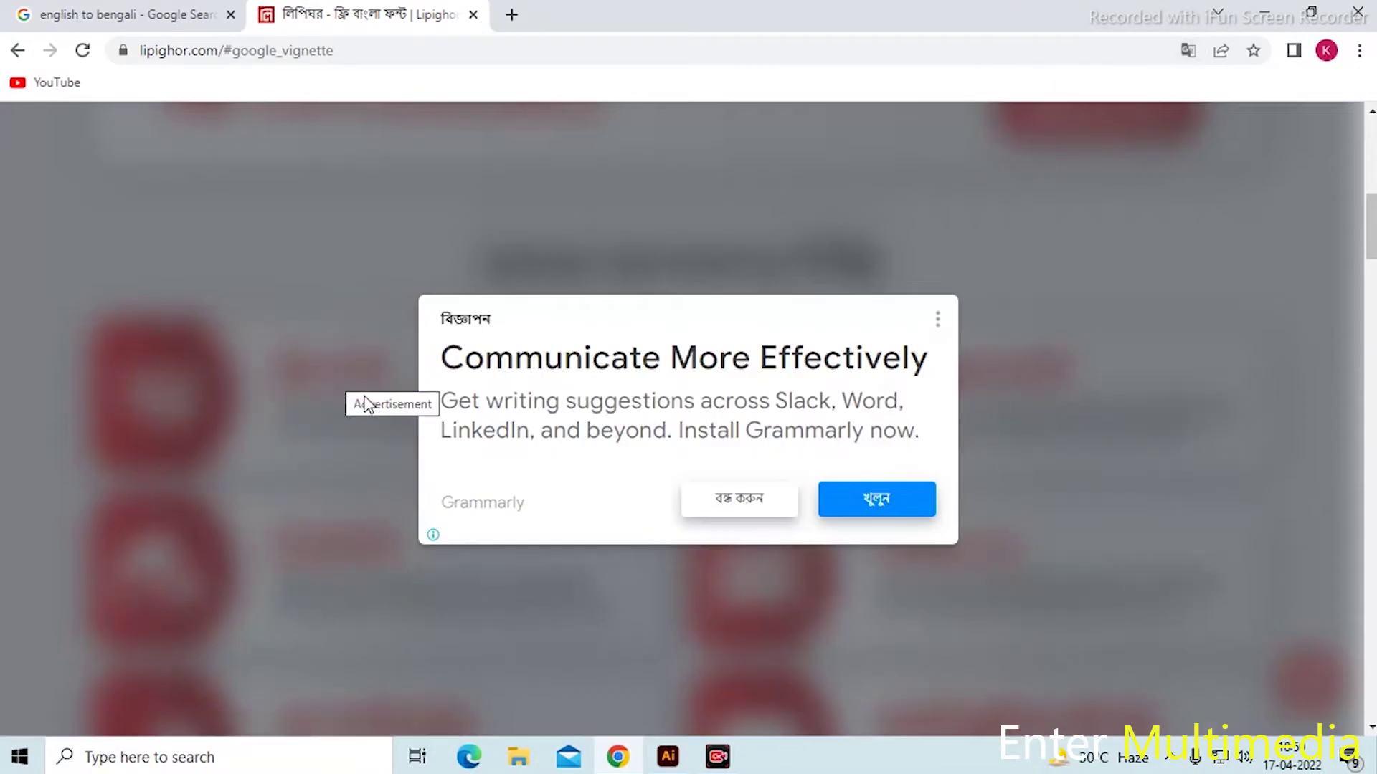
{"action": "left_click", "coordinate": [741, 500]}
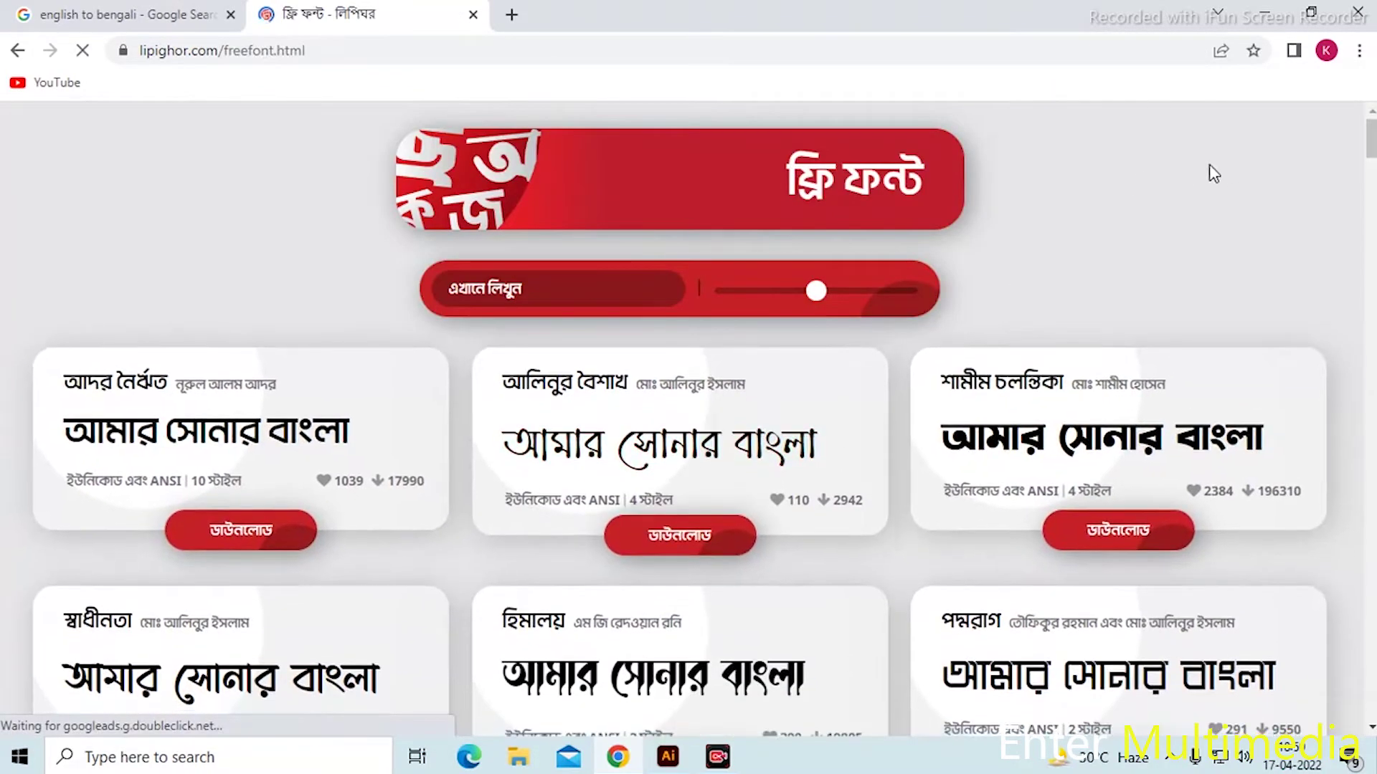
- Browse the free Bangla fonts on catalogue pages 9 and 10 and return to page 9
{"action": "scroll", "coordinate": [1006, 365], "scroll_direction": "down", "scroll_amount": 4}
{"action": "scroll", "coordinate": [1006, 365], "scroll_direction": "down", "scroll_amount": 6}
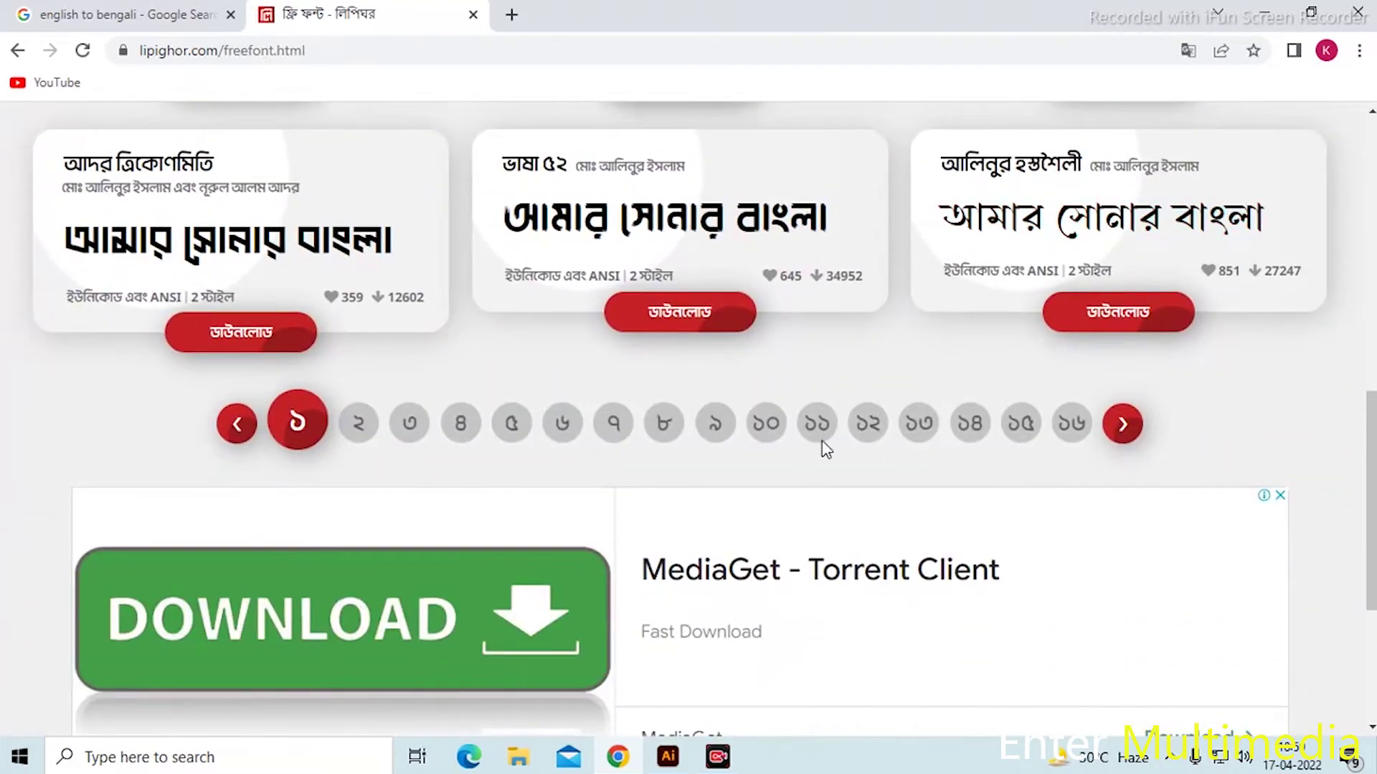
{"action": "left_click", "coordinate": [715, 423]}
{"action": "scroll", "coordinate": [786, 399], "scroll_direction": "up", "scroll_amount": 4}
{"action": "scroll", "coordinate": [788, 411], "scroll_direction": "up", "scroll_amount": 3}
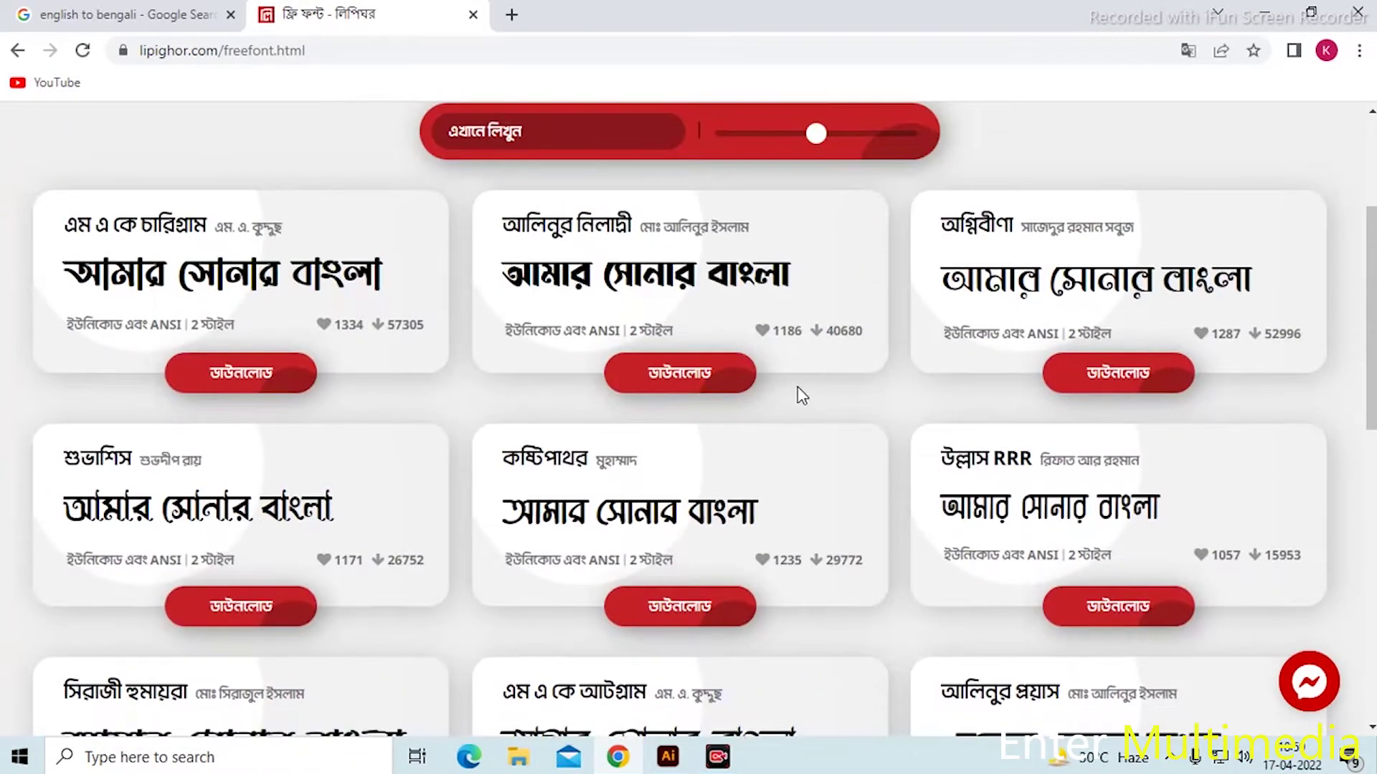
{"action": "scroll", "coordinate": [804, 391], "scroll_direction": "down", "scroll_amount": 8}
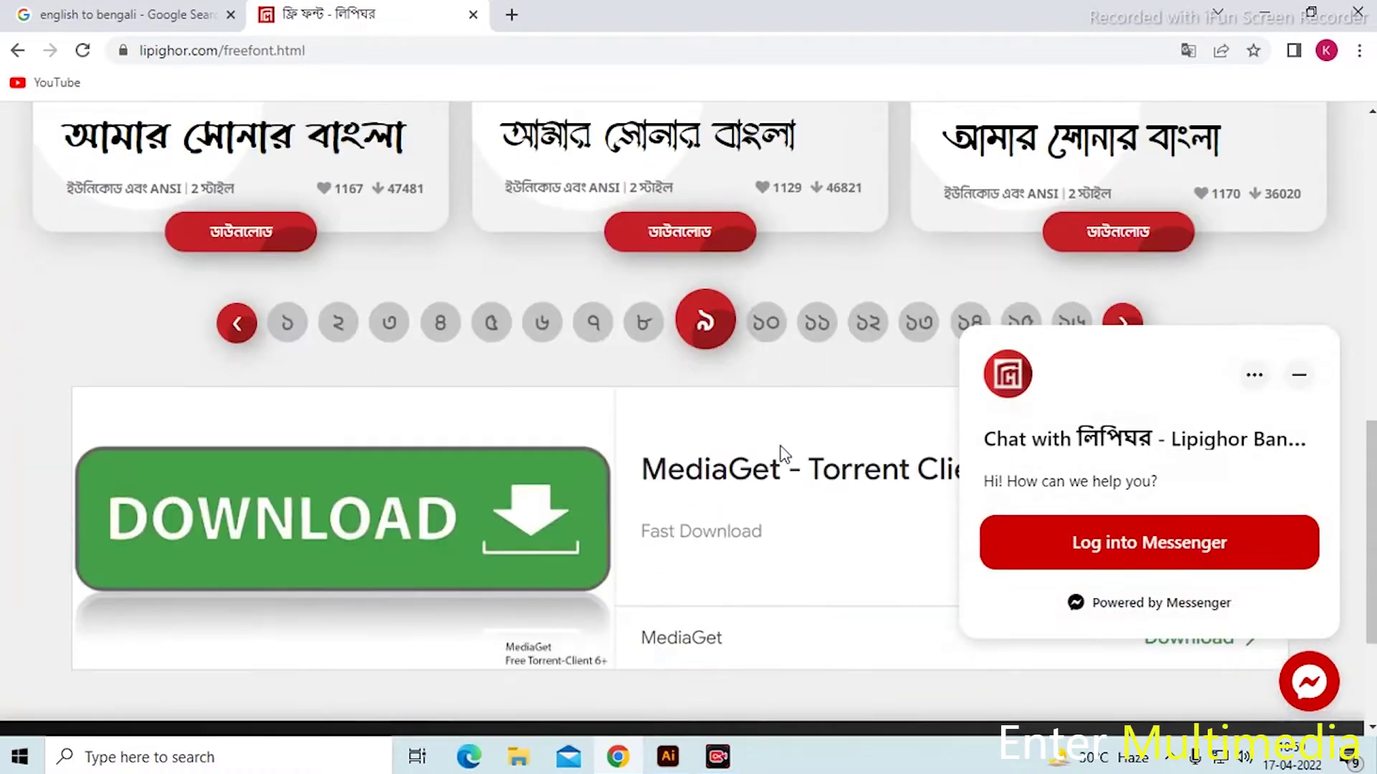
{"action": "left_click", "coordinate": [763, 321]}
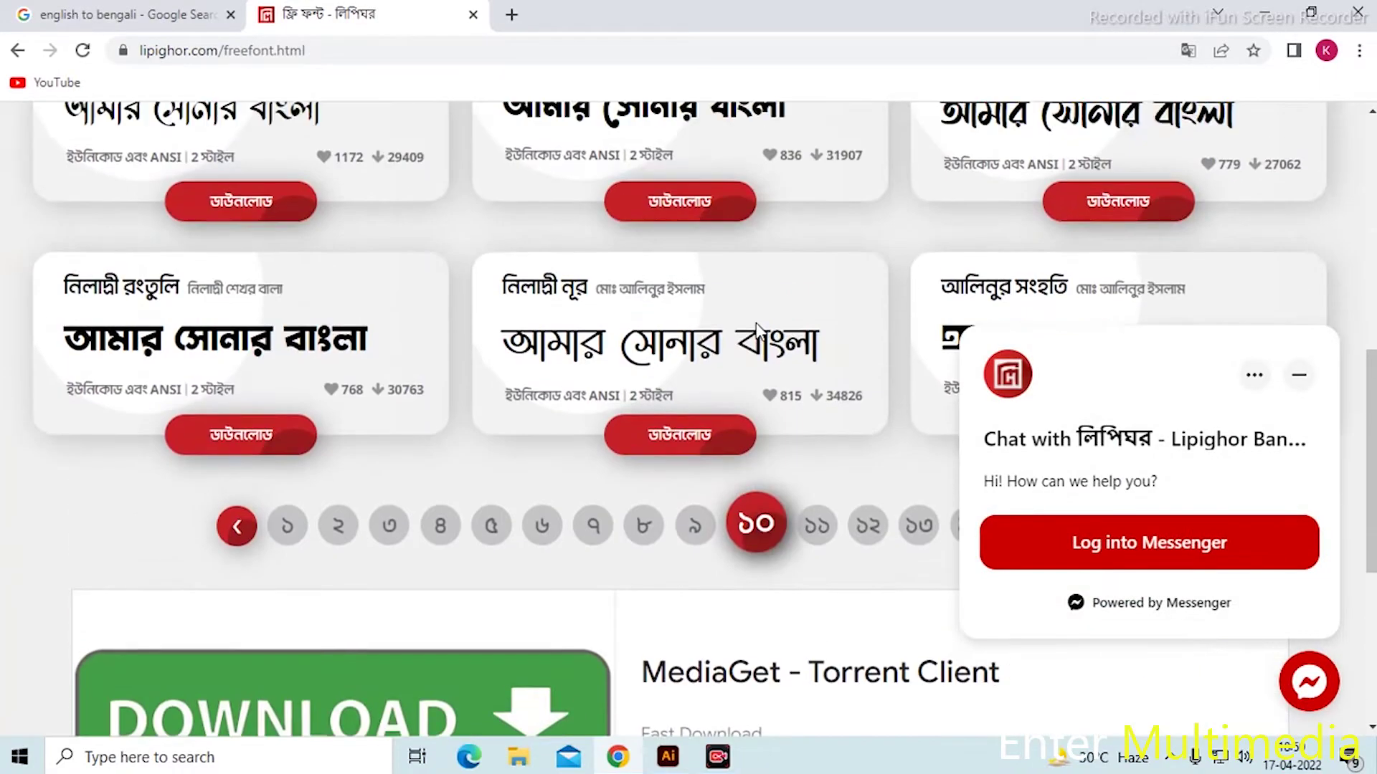
{"action": "scroll", "coordinate": [773, 319], "scroll_direction": "up", "scroll_amount": 4}
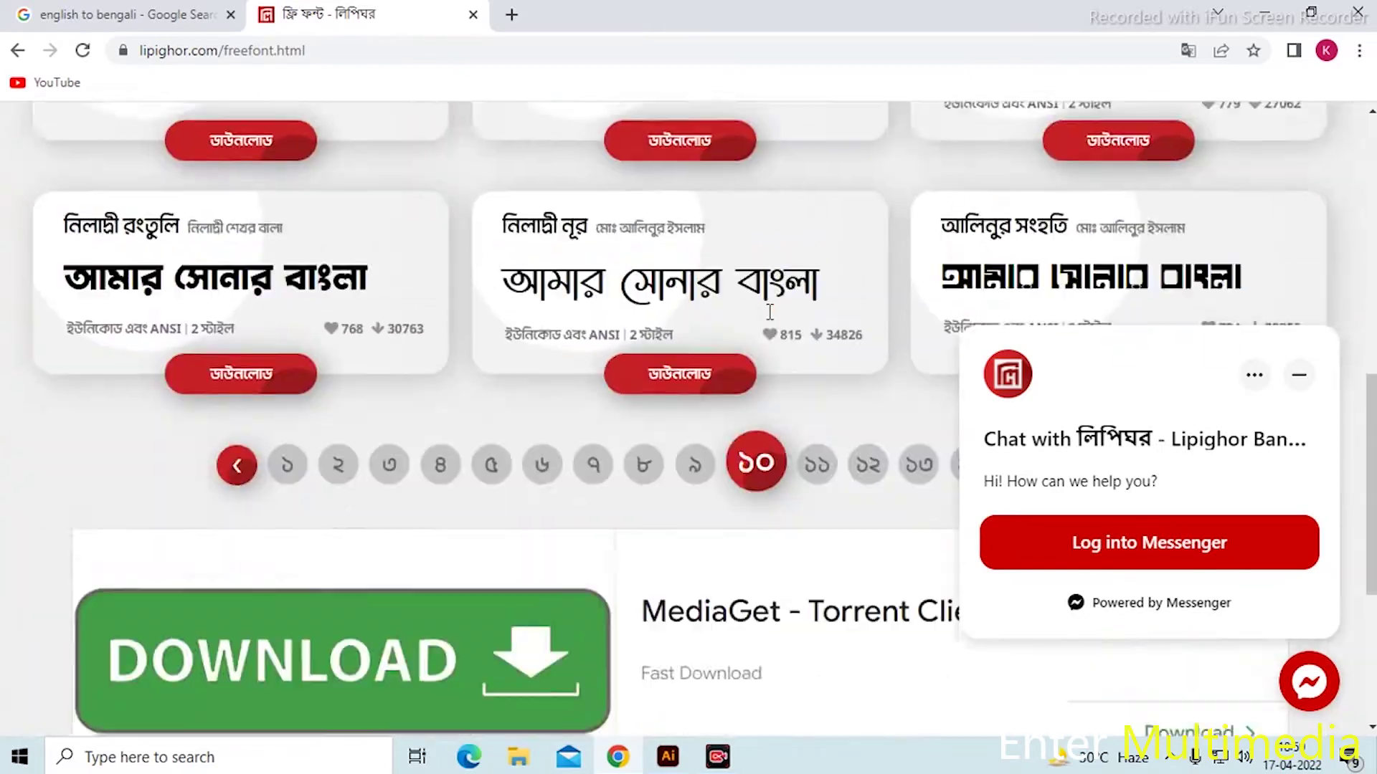
{"action": "scroll", "coordinate": [772, 310], "scroll_direction": "down", "scroll_amount": 8}
{"action": "left_click", "coordinate": [695, 343]}
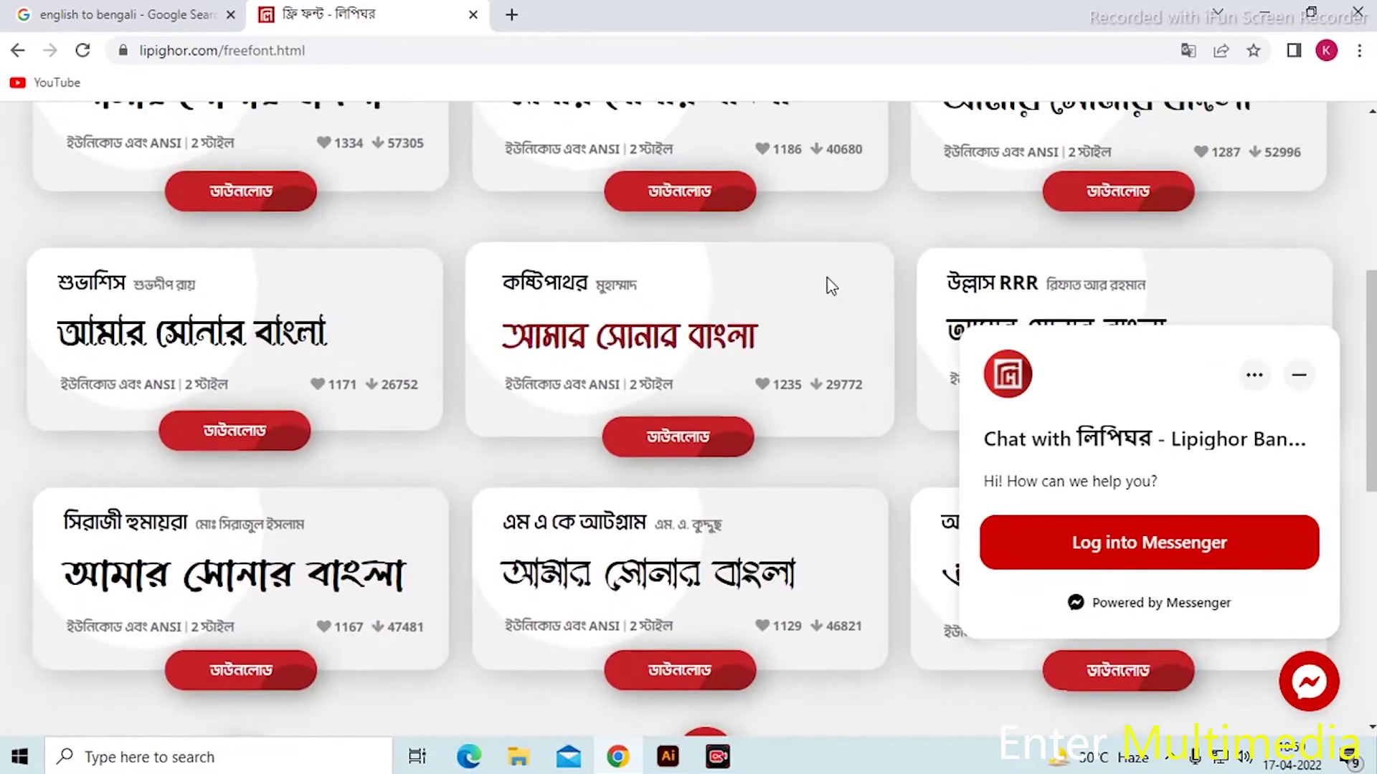
- Open the page of the free font অগ্নিবীণা (Agnibeena) and go to its download option
{"action": "scroll", "coordinate": [831, 286], "scroll_direction": "down", "scroll_amount": 1}
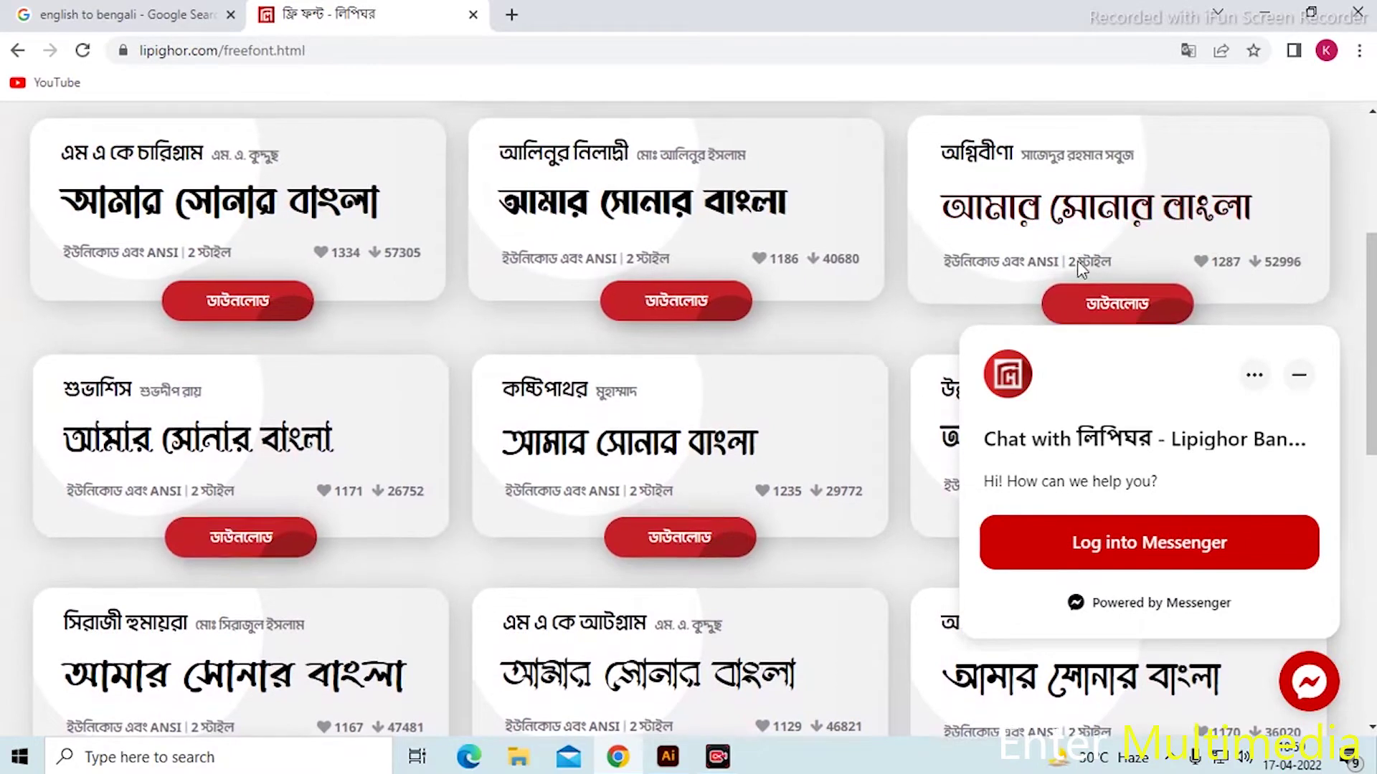
{"action": "scroll", "coordinate": [1102, 216], "scroll_direction": "down", "scroll_amount": 1}
{"action": "left_click", "coordinate": [1102, 215]}
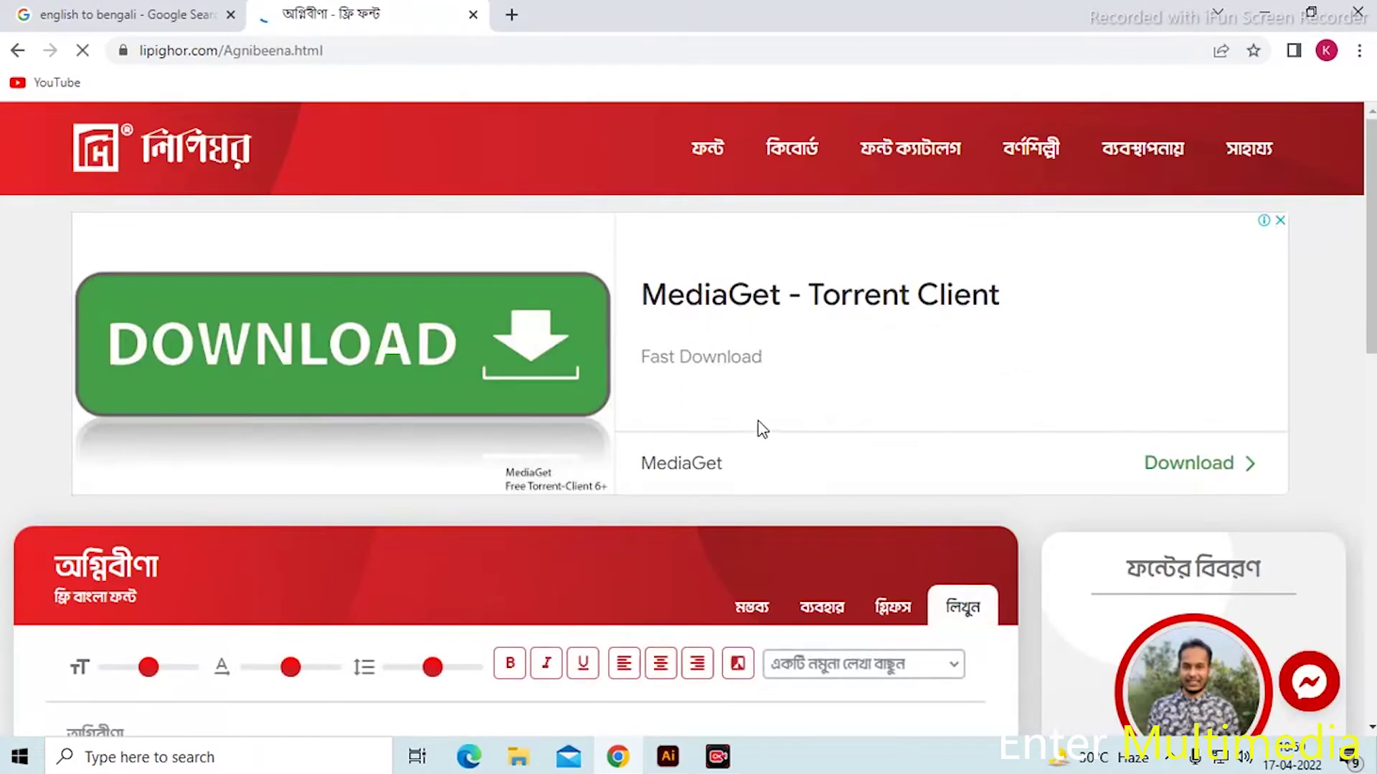
{"action": "scroll", "coordinate": [724, 344], "scroll_direction": "down", "scroll_amount": 1}
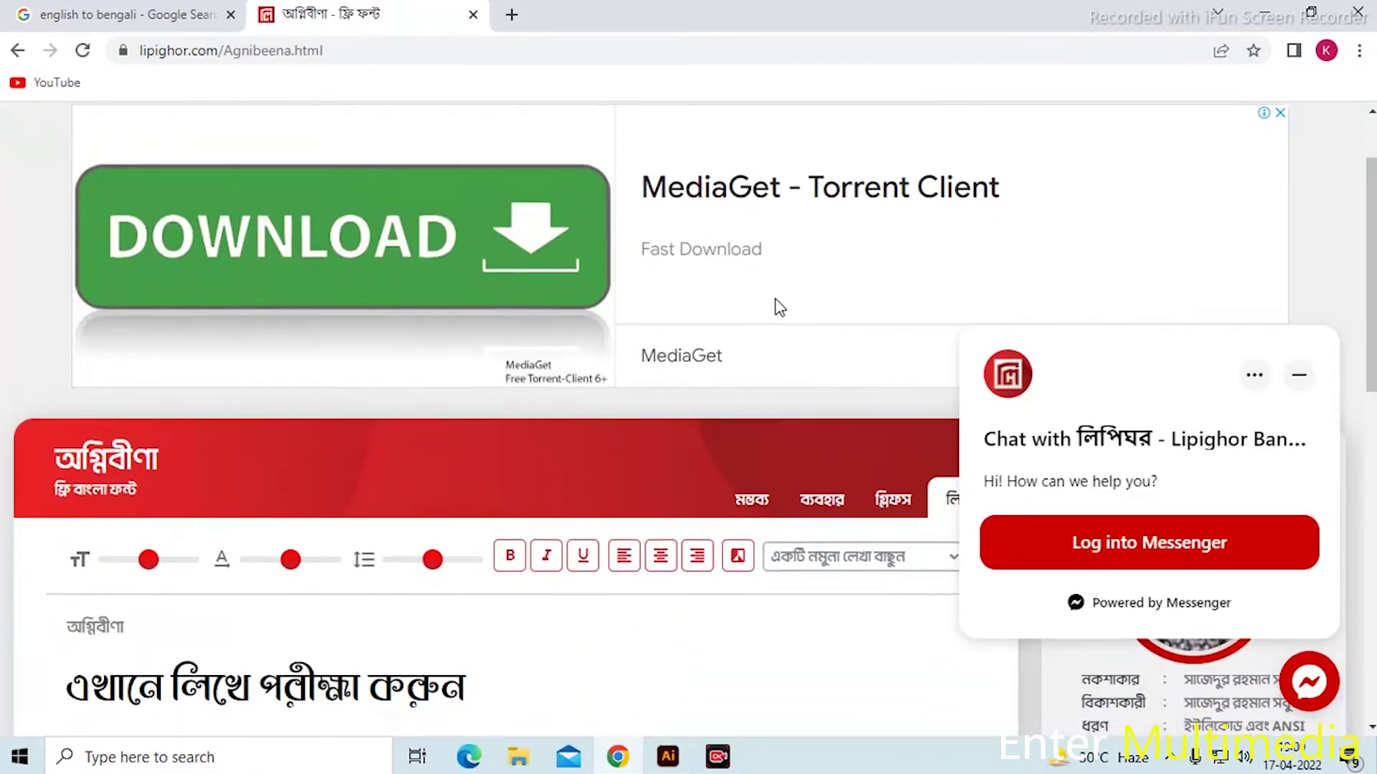
{"action": "scroll", "coordinate": [778, 316], "scroll_direction": "down", "scroll_amount": 10}
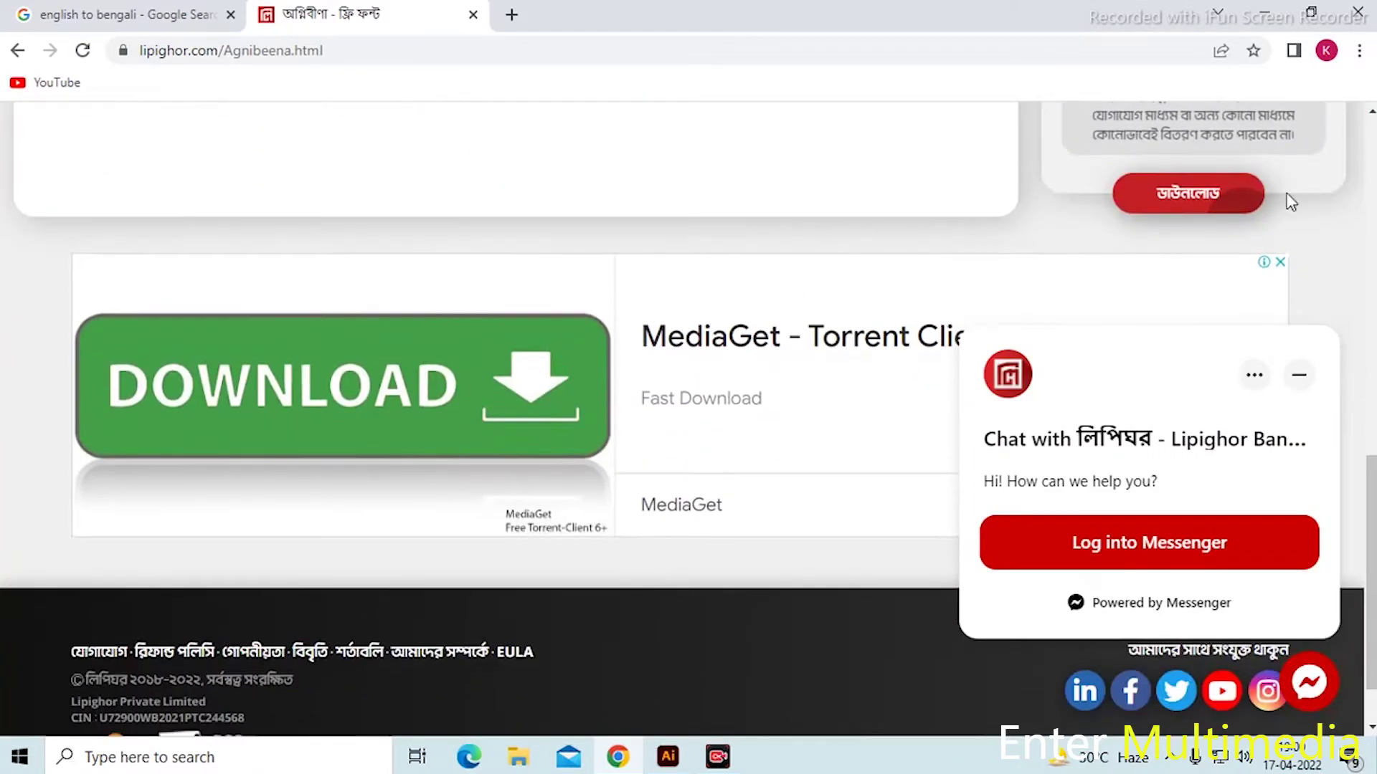
- Download the Agnibeena font archive, agreeing to the usage terms
{"action": "left_click", "coordinate": [1256, 375]}
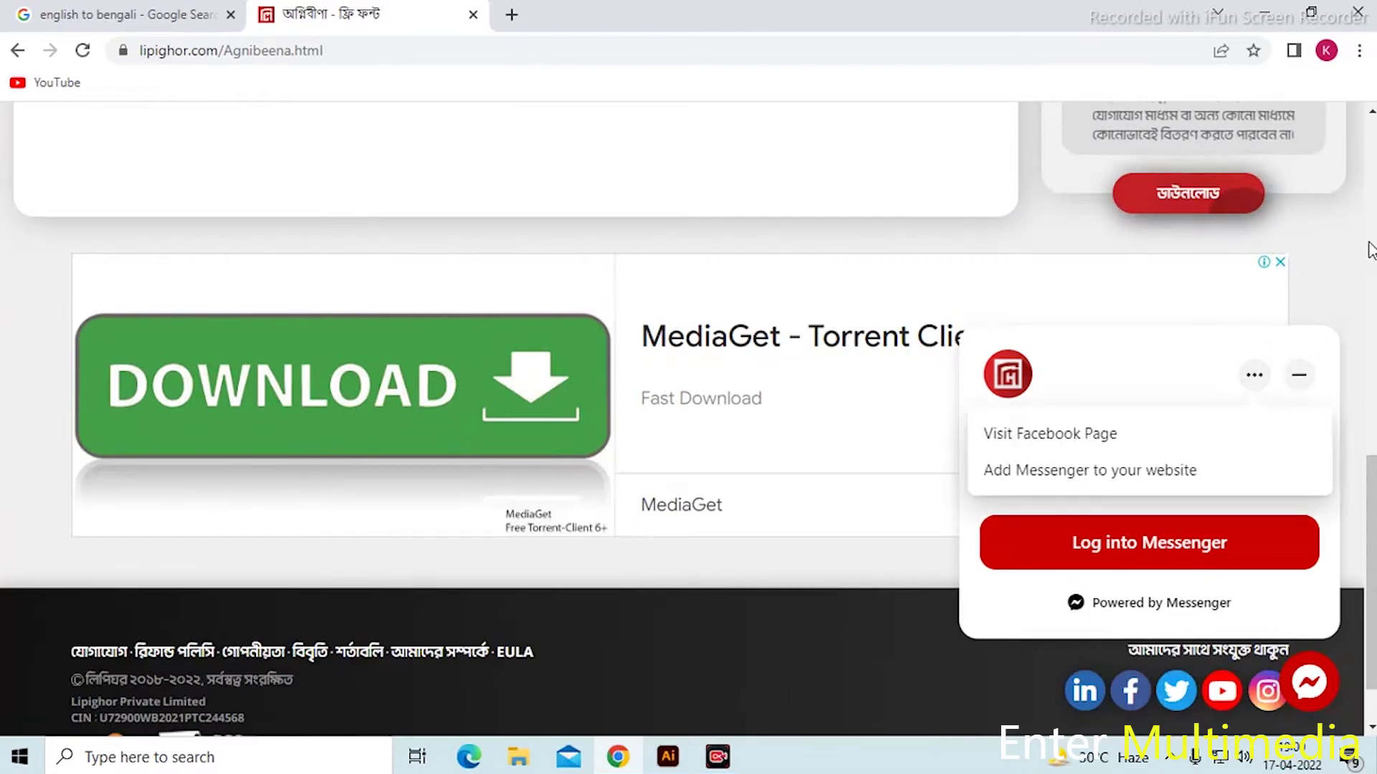
{"action": "left_click", "coordinate": [1199, 190]}
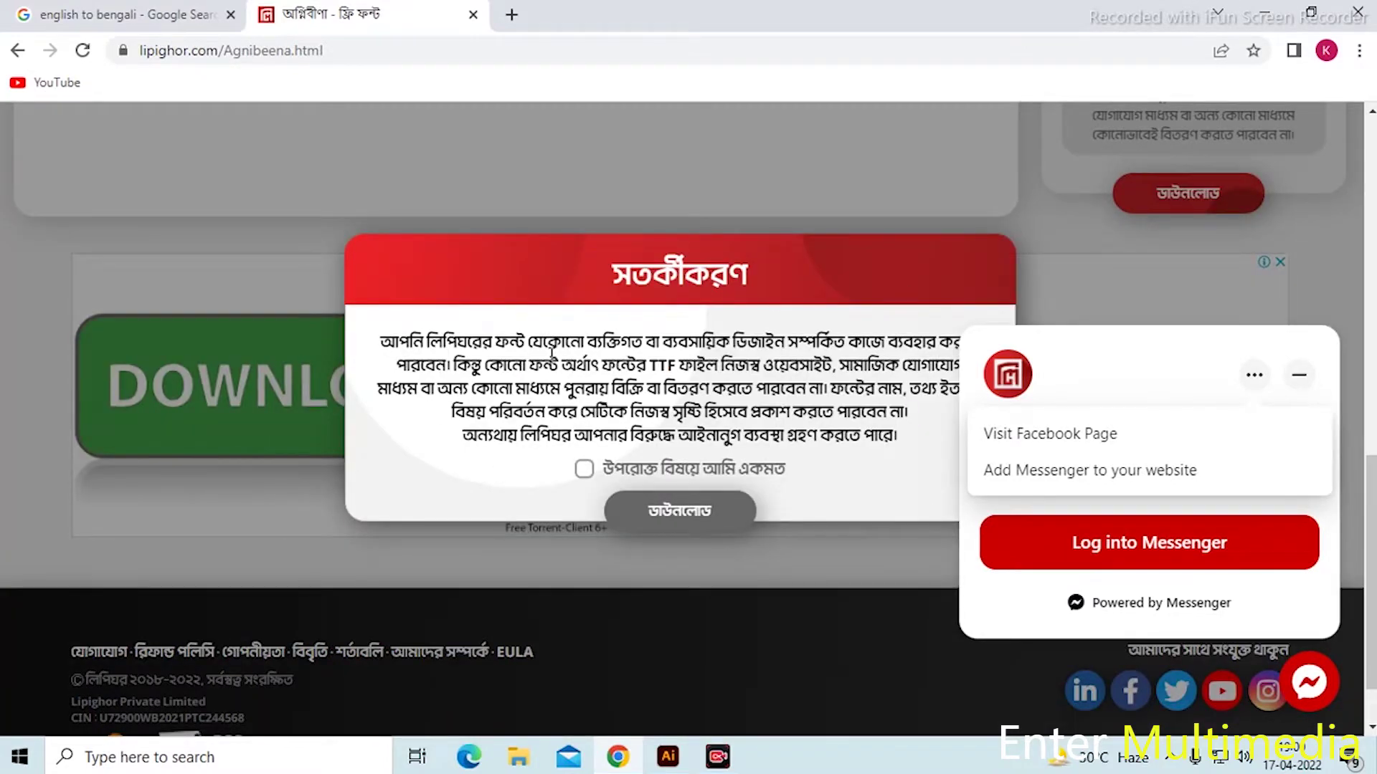
{"action": "left_click", "coordinate": [586, 471]}
{"action": "left_click", "coordinate": [701, 516]}
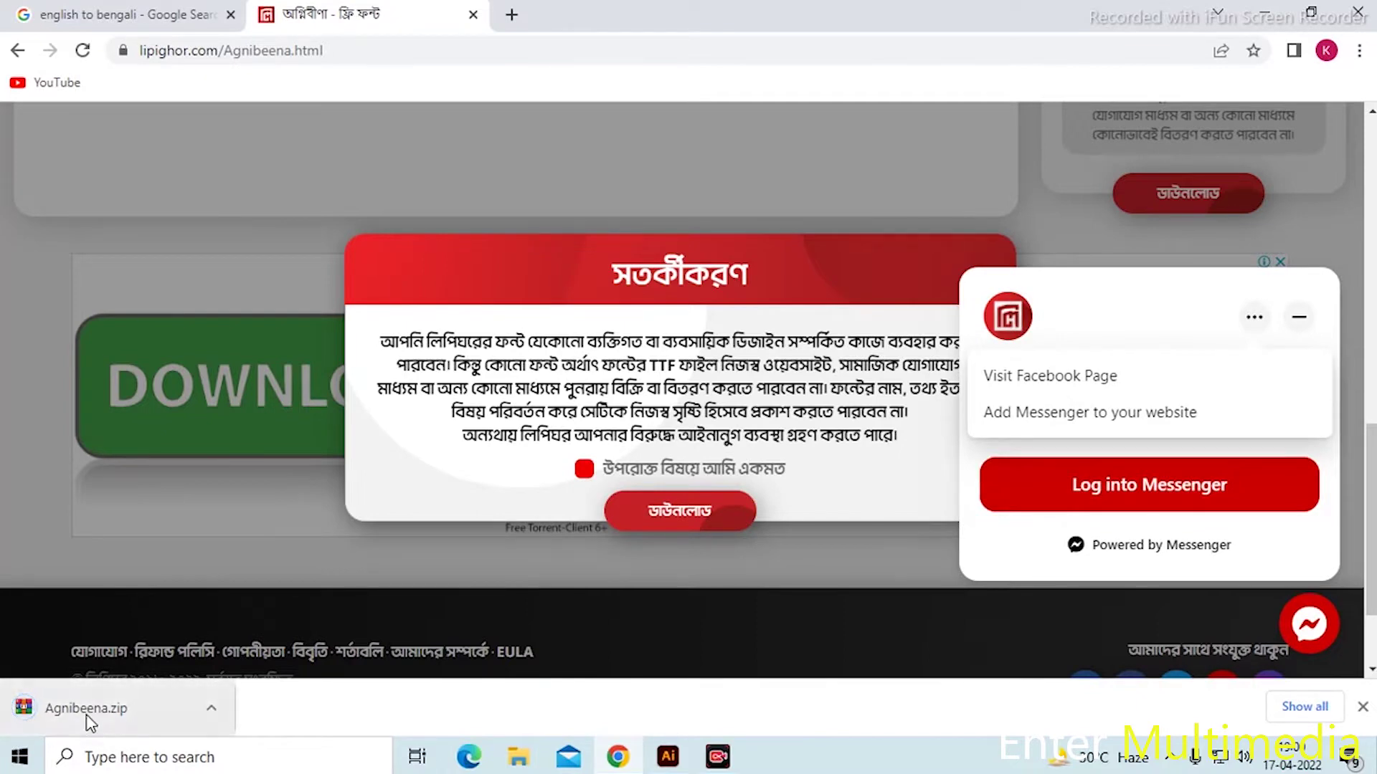
- Show the downloaded Agnibeena archive in its folder, paste it onto the desktop and minimize the open windows
{"action": "left_click", "coordinate": [212, 708]}
{"action": "left_click", "coordinate": [269, 640]}
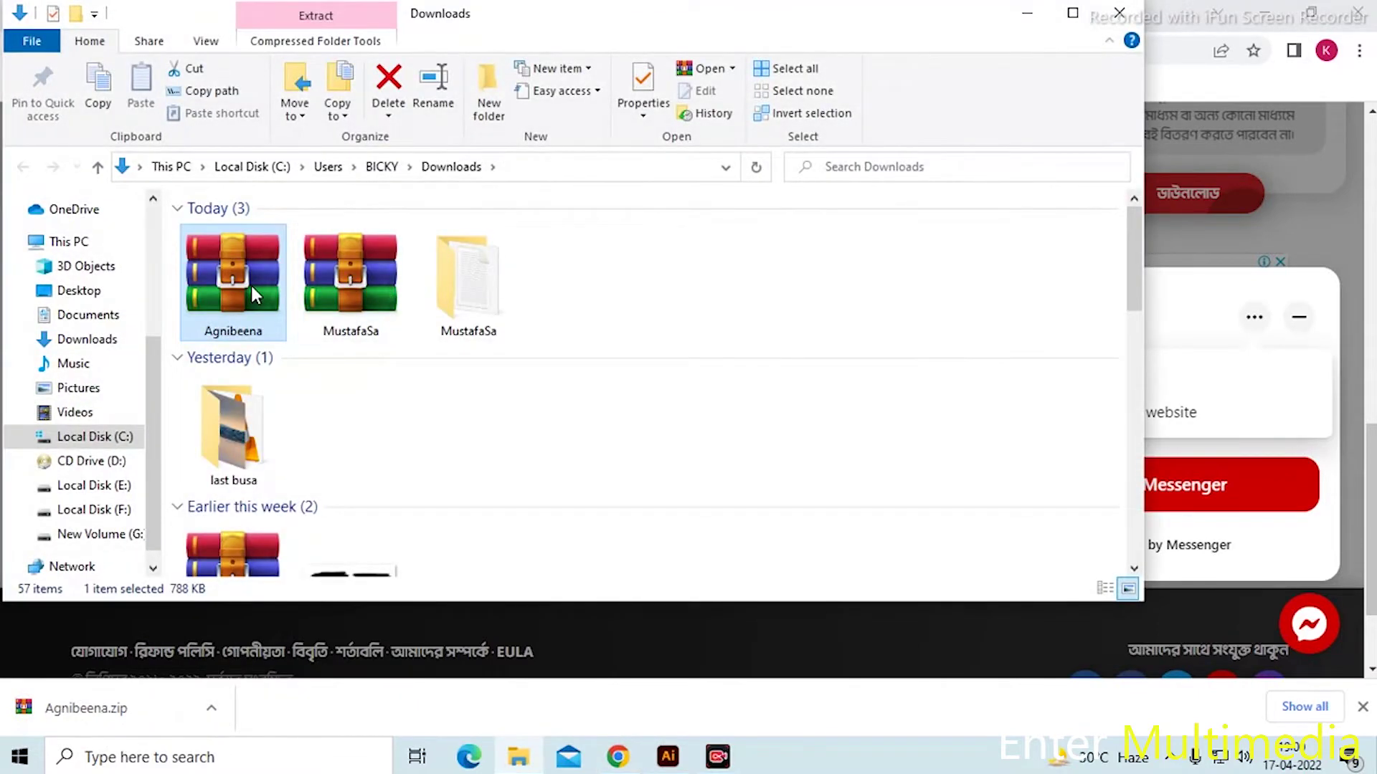
{"action": "left_click", "coordinate": [78, 291]}
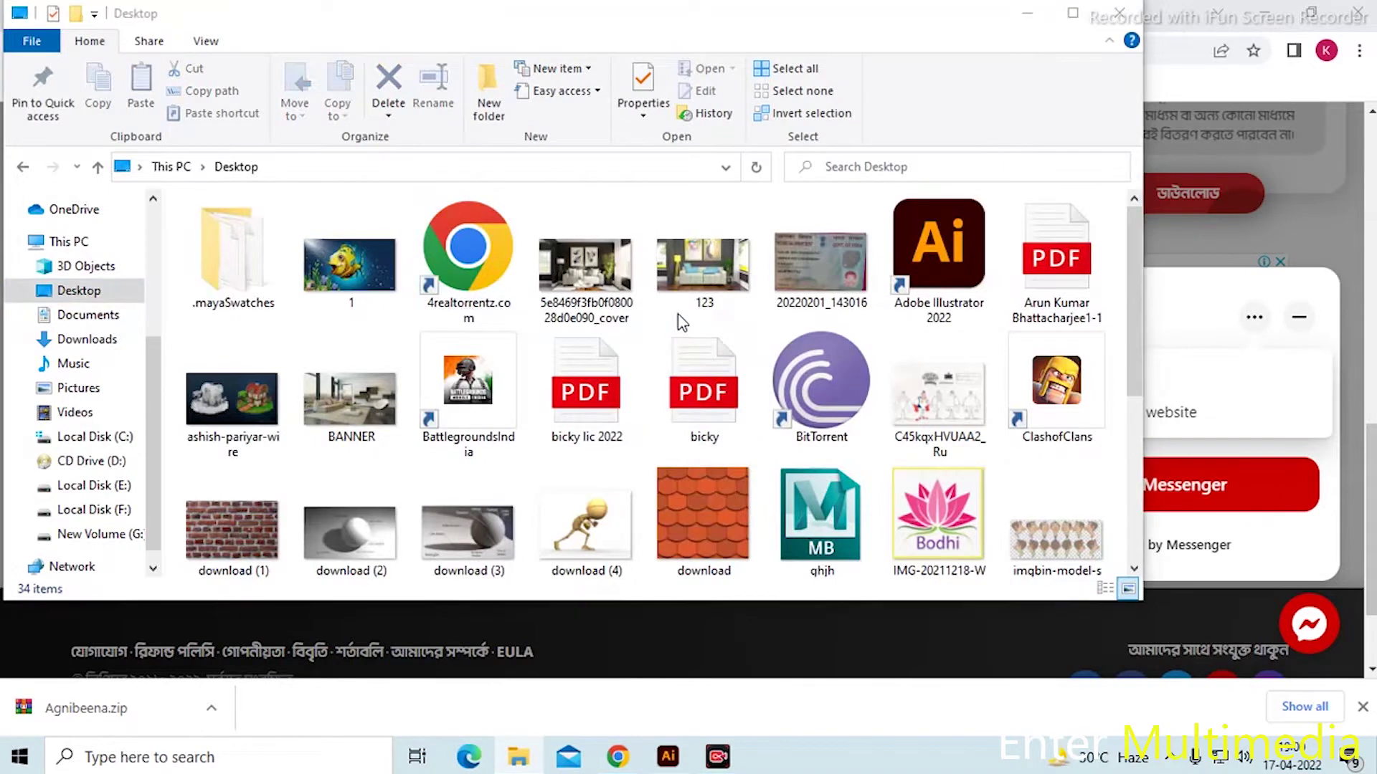
{"action": "key", "text": "ctrl+v"}
{"action": "left_click", "coordinate": [1027, 13]}
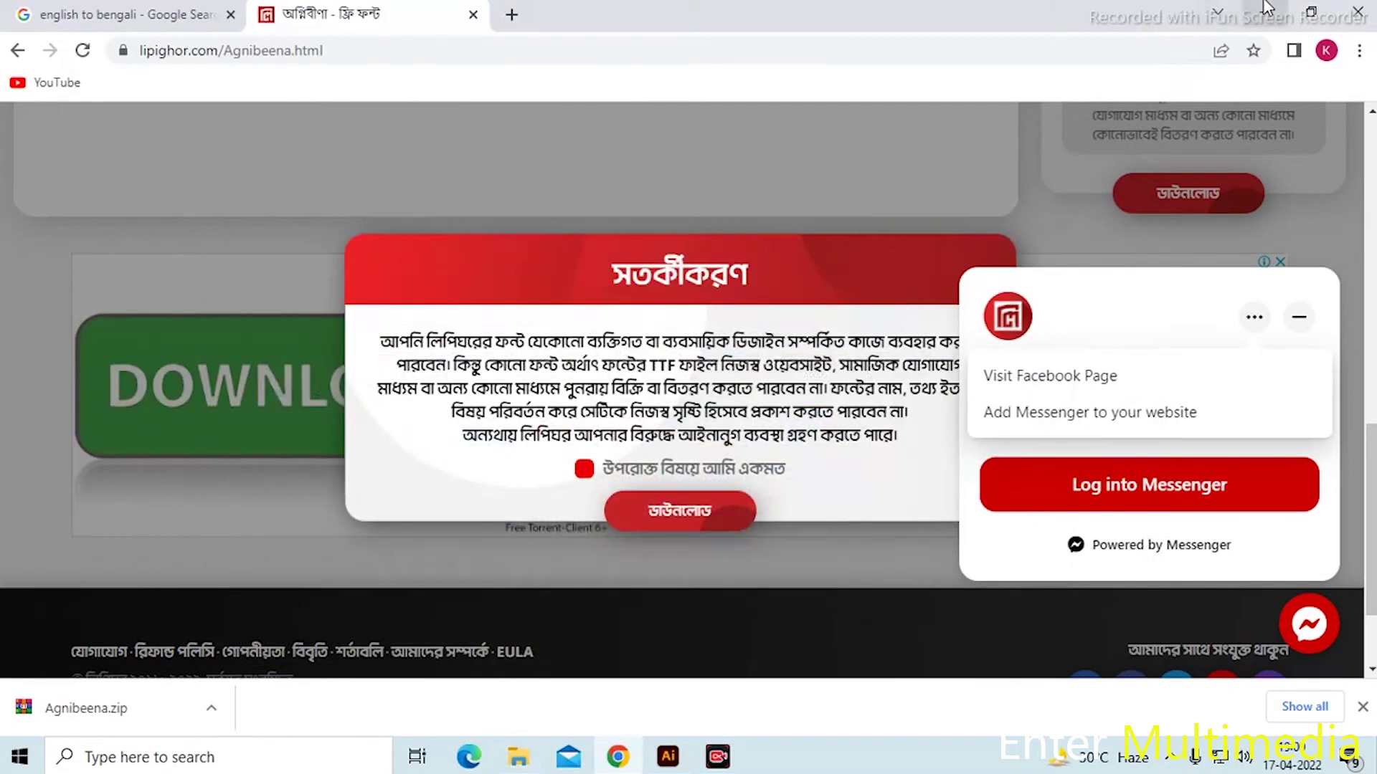
{"action": "left_click", "coordinate": [1275, 3]}
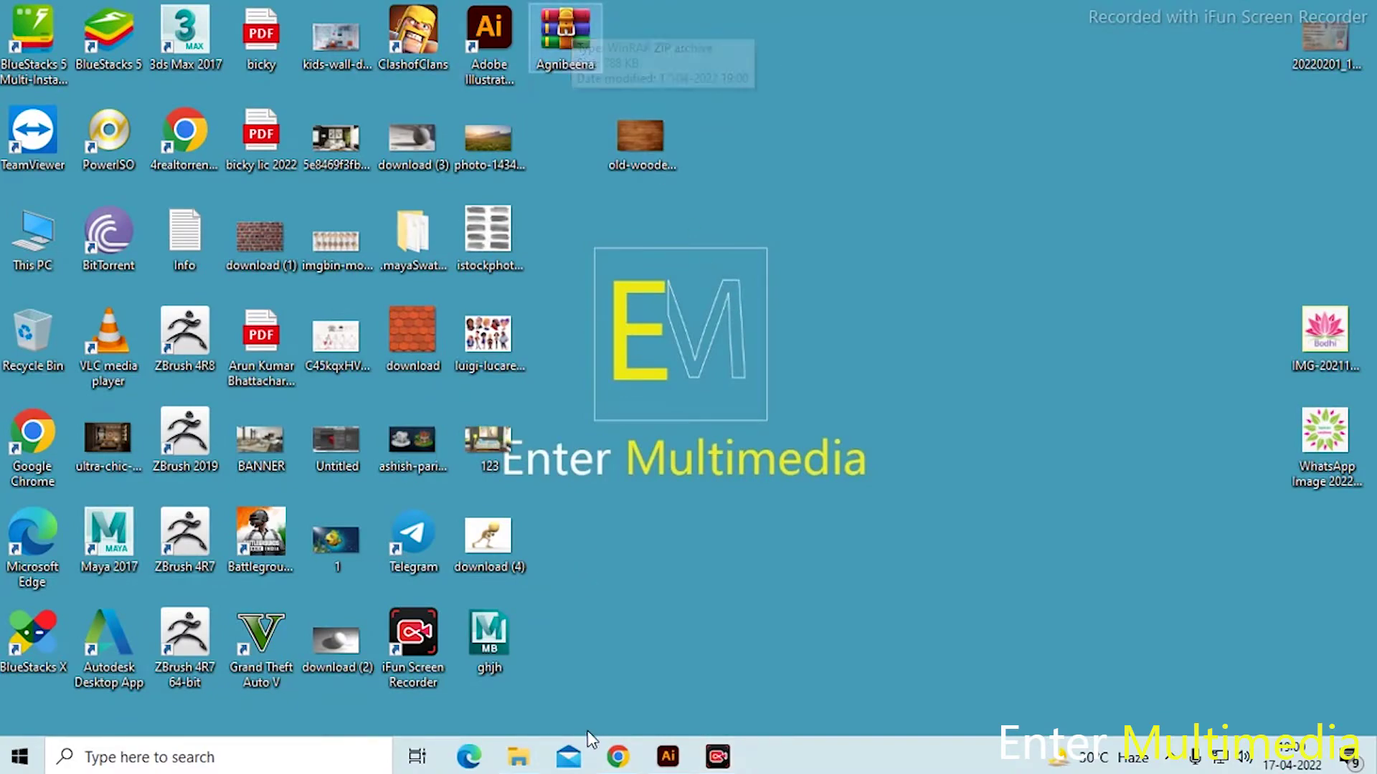
- Check the font's name on its Lipighor page in Chrome and return to the desktop
{"action": "left_click", "coordinate": [617, 757]}
{"action": "scroll", "coordinate": [1035, 185], "scroll_direction": "up", "scroll_amount": 10}
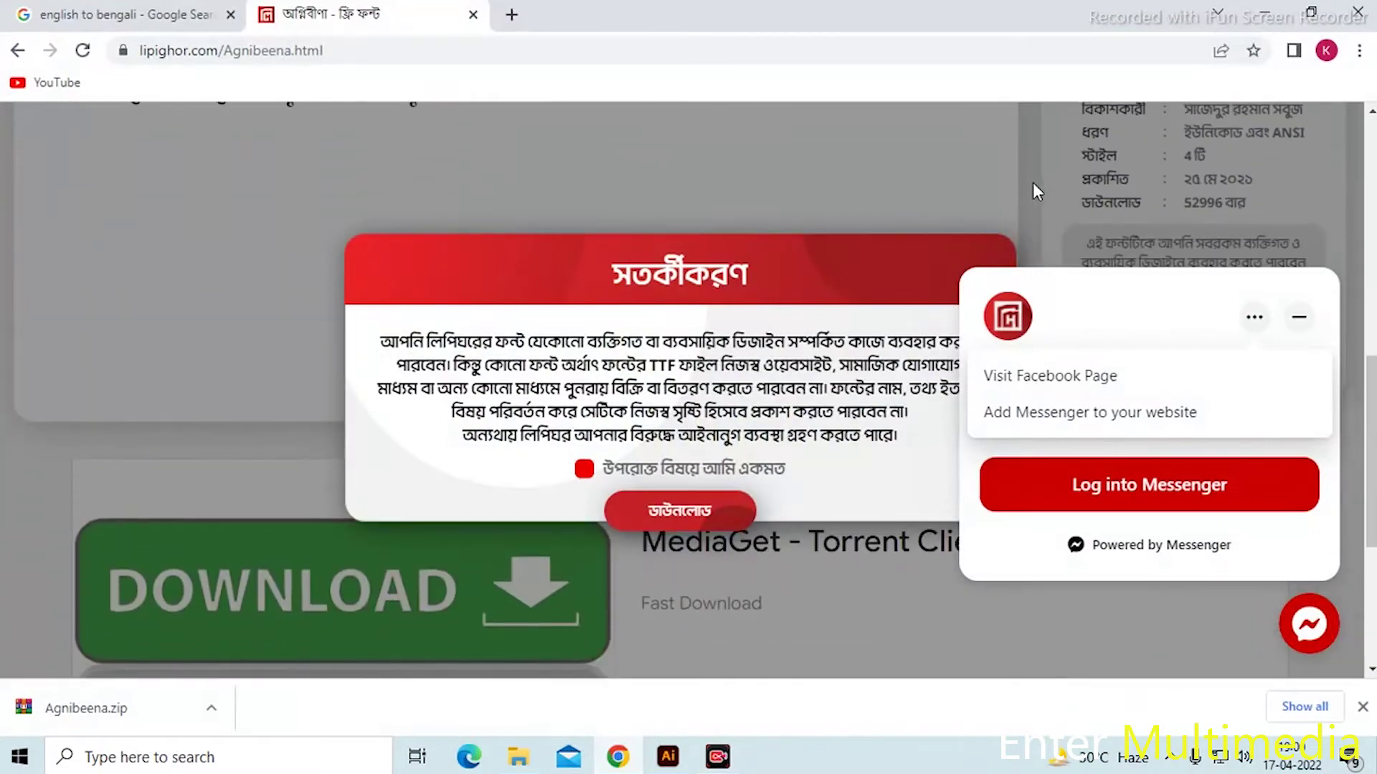
{"action": "scroll", "coordinate": [1035, 191], "scroll_direction": "up", "scroll_amount": 2}
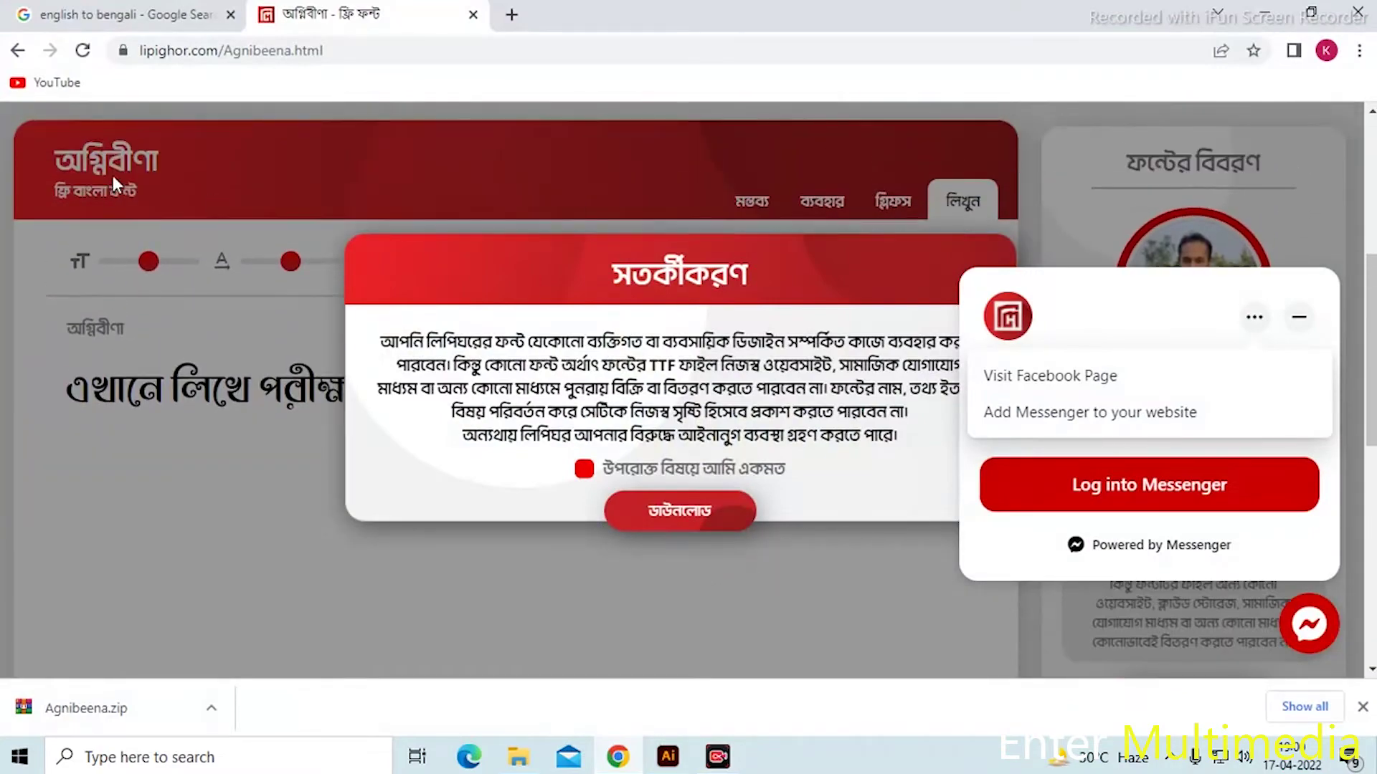
{"action": "left_click", "coordinate": [1263, 16]}
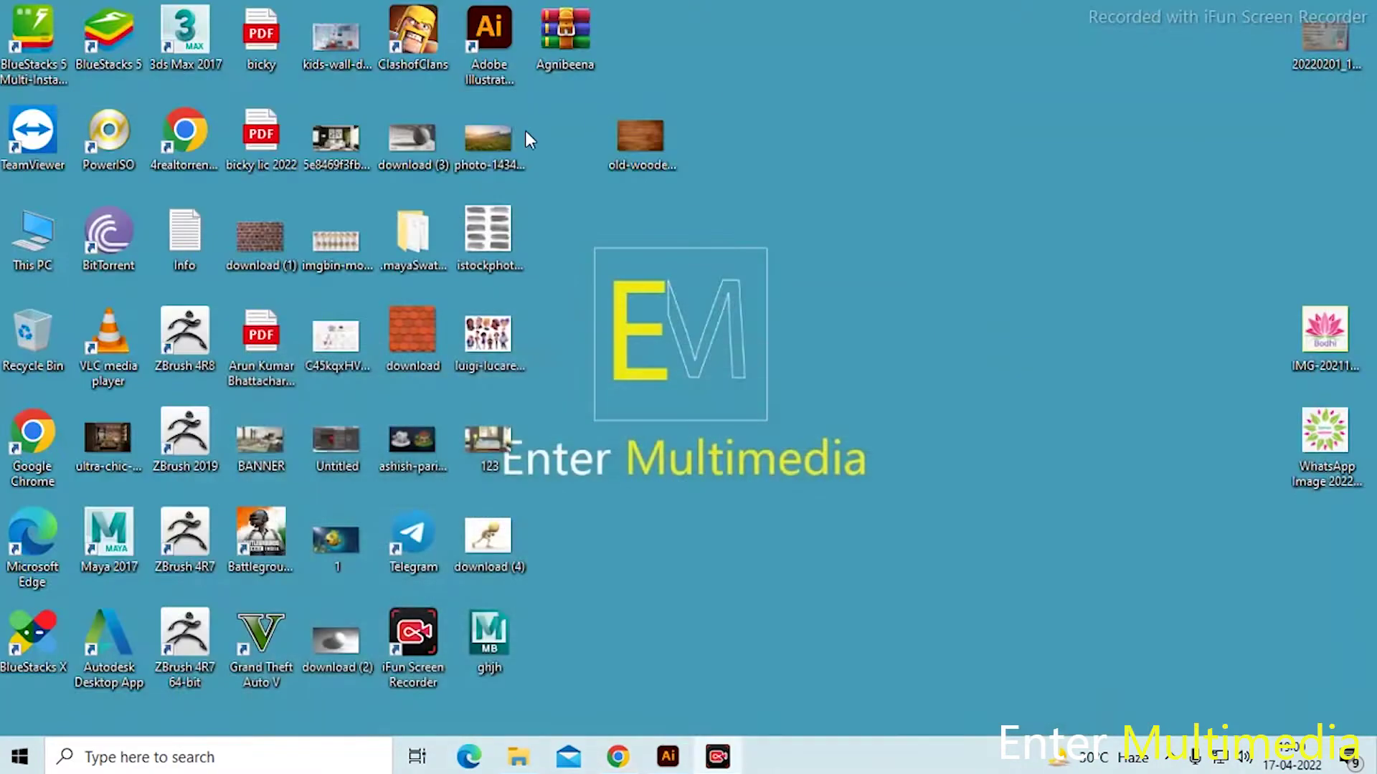
- Extract the Agnibeena archive into its own Agnibeena folder on the desktop and open that folder
{"action": "right_click", "coordinate": [587, 21]}
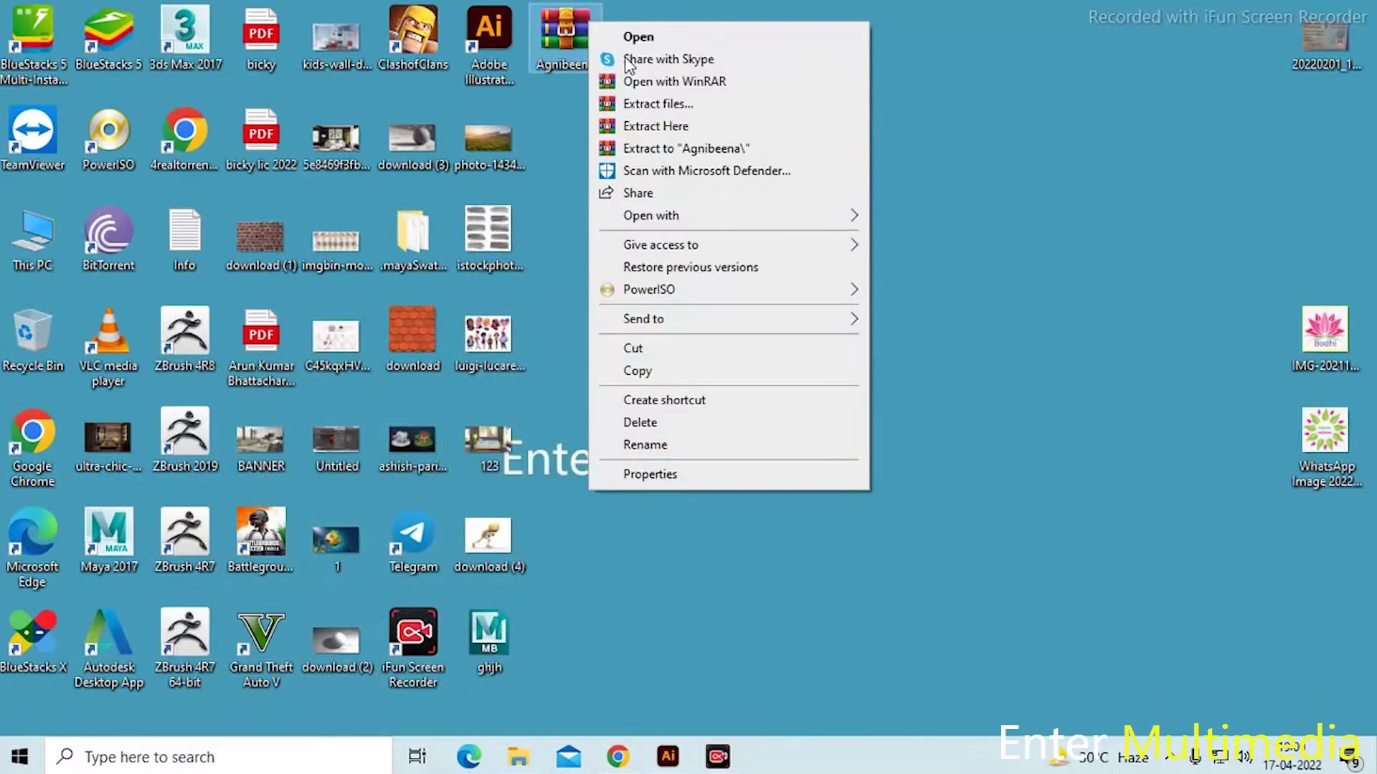
{"action": "left_click", "coordinate": [664, 149]}
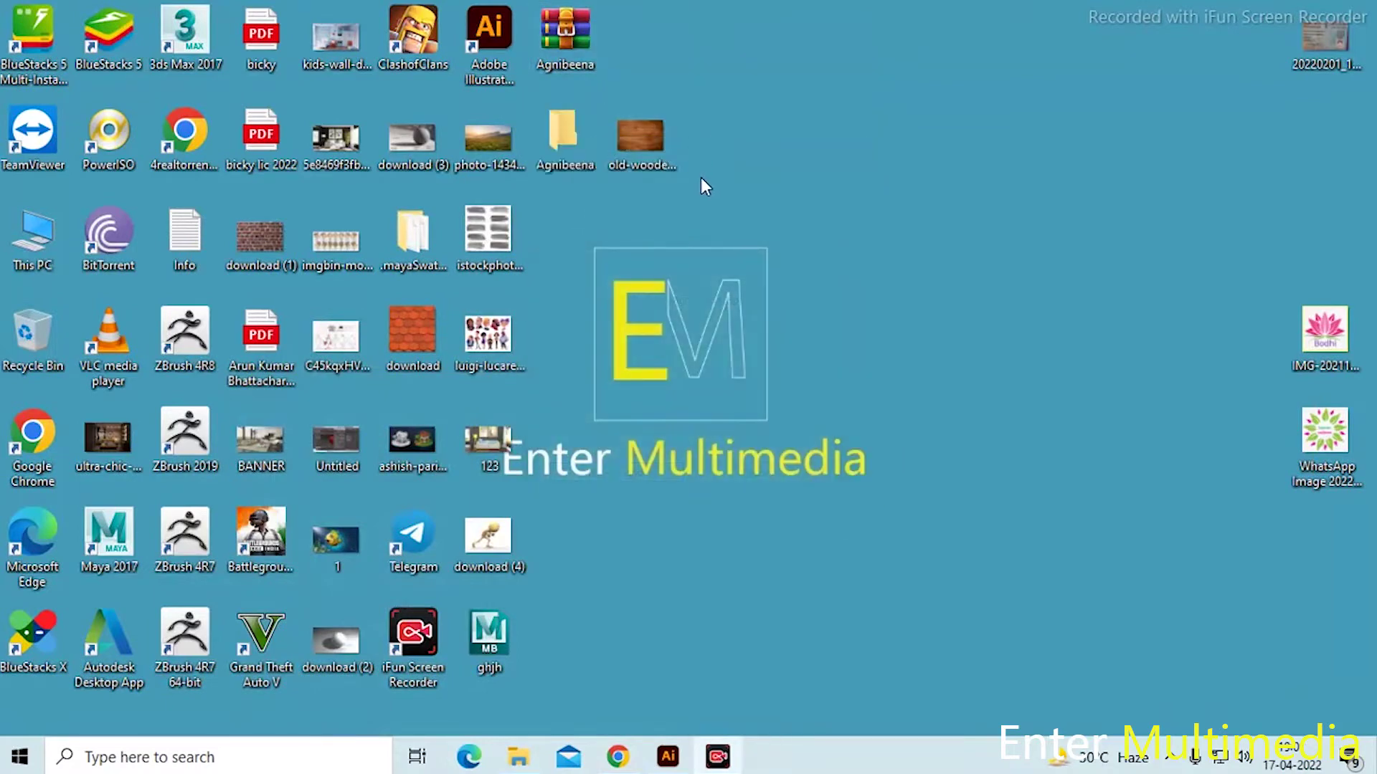
{"action": "double_click", "coordinate": [560, 132]}
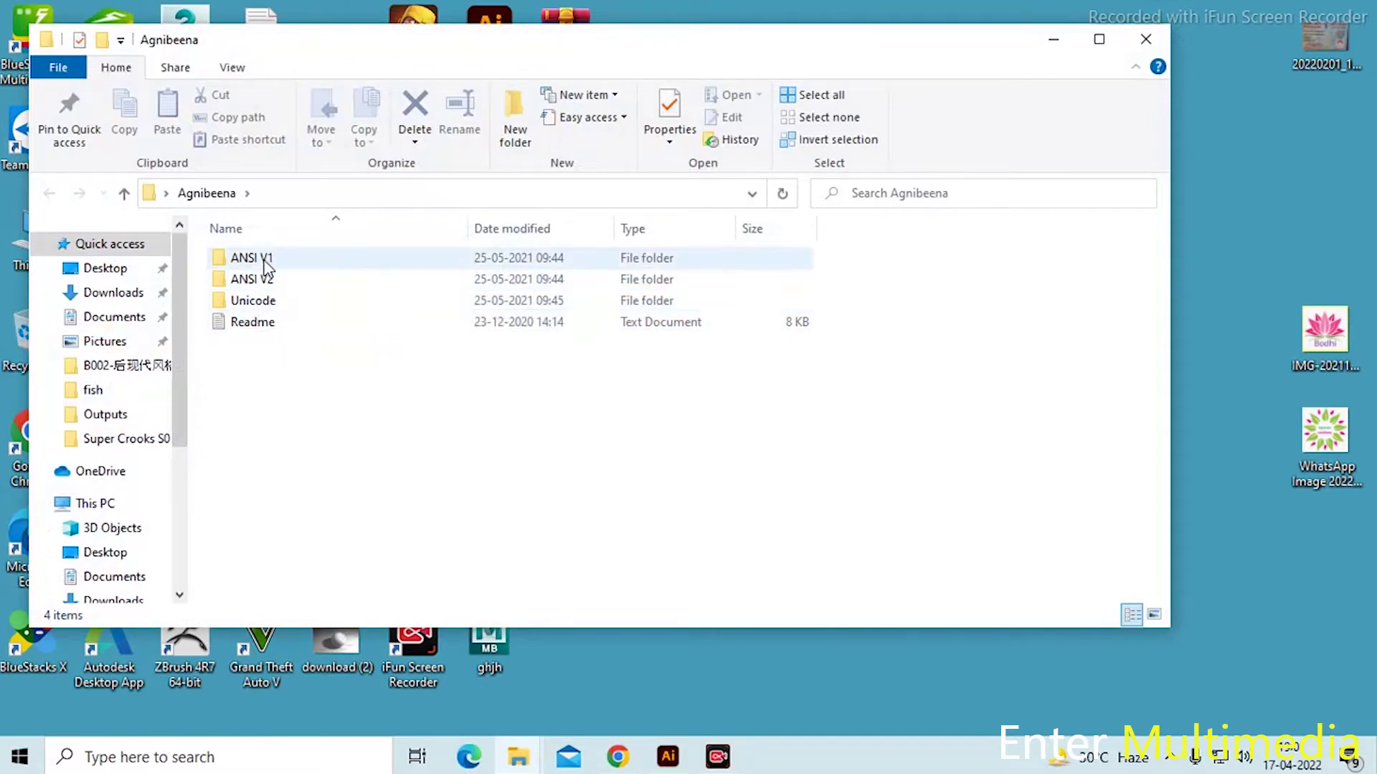
- Install both Li Agnibeena ANSI V1 fonts, regular and italic, from the ANSI V1 folder
{"action": "double_click", "coordinate": [266, 260]}
{"action": "left_click_drag", "start_coordinate": [421, 350], "coordinate": [217, 253]}
{"action": "right_click", "coordinate": [302, 263]}
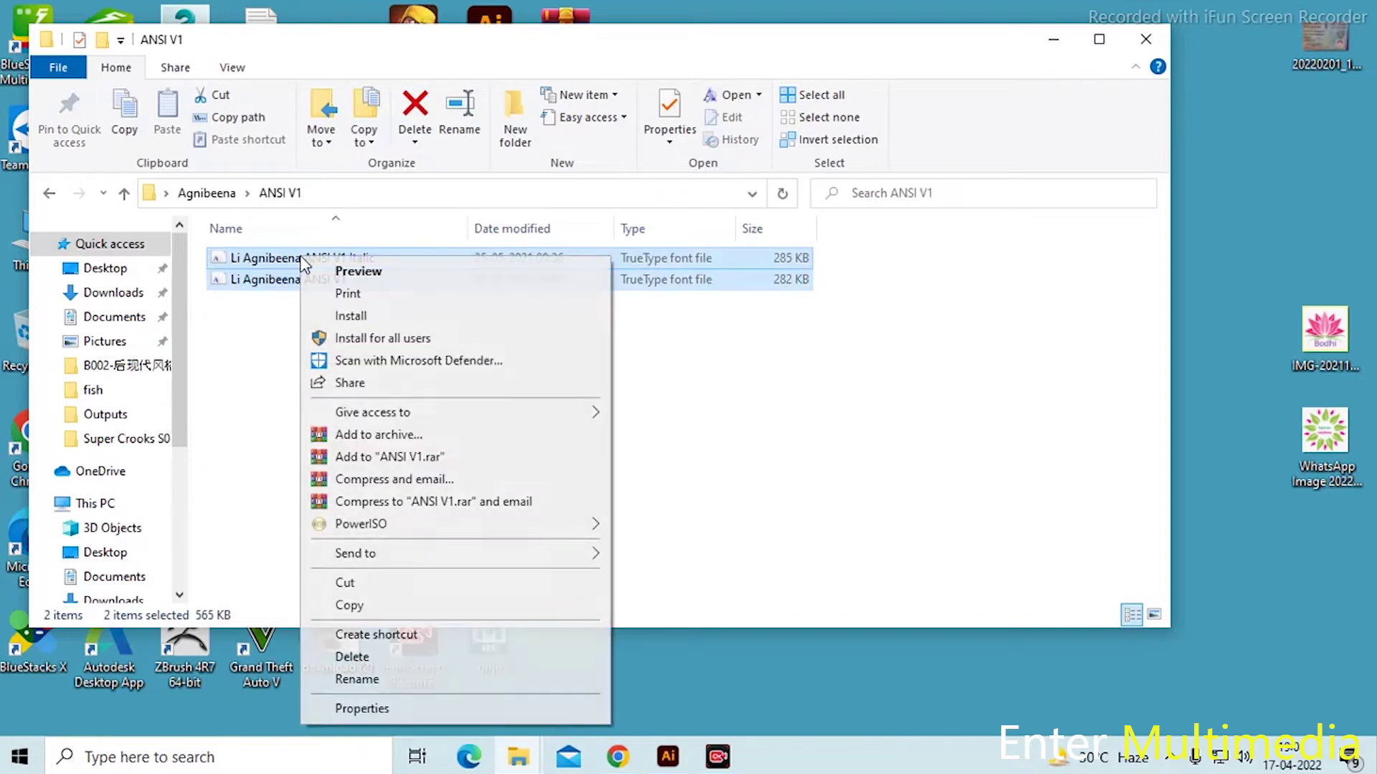
{"action": "left_click", "coordinate": [393, 316]}
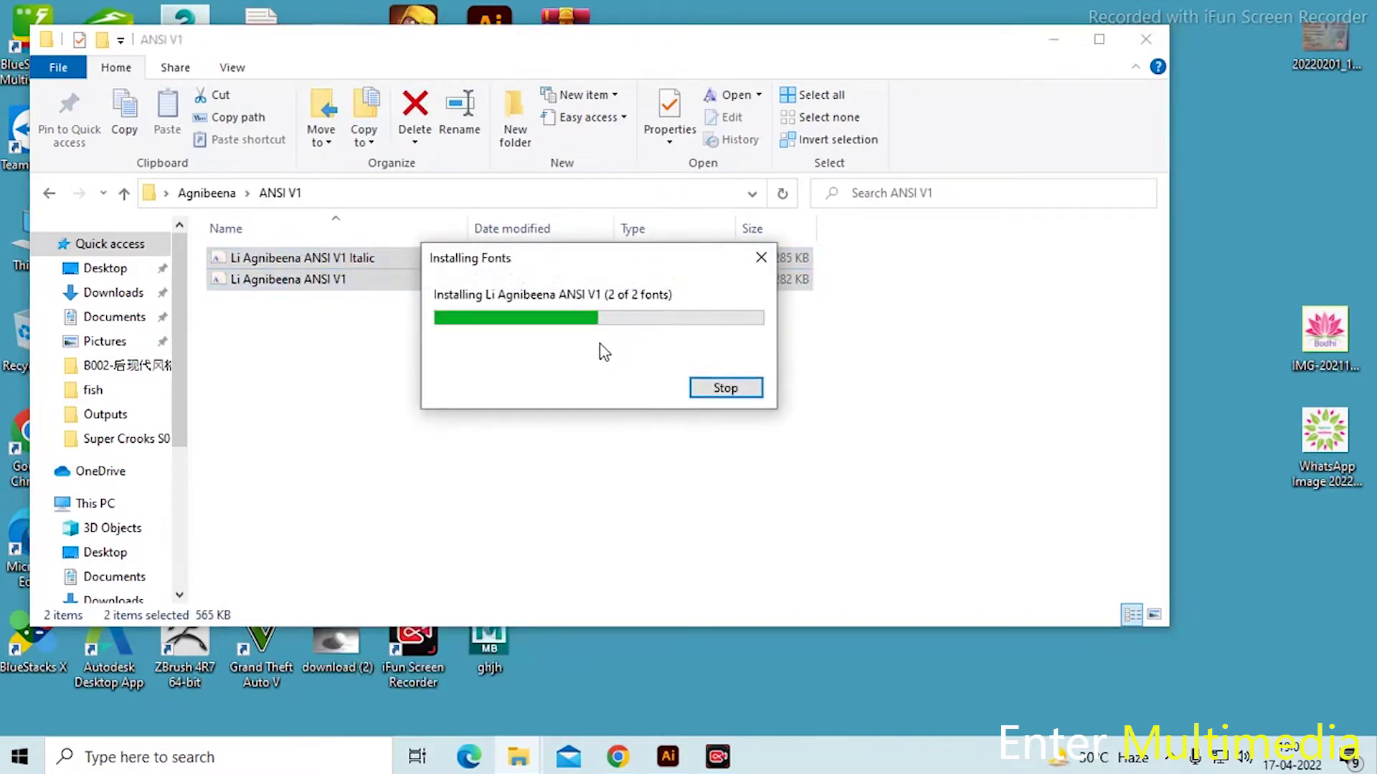
- Install both Li Agnibeena ANSI V2 fonts, regular and italic, from the ANSI V2 folder
{"action": "left_click", "coordinate": [49, 193]}
{"action": "double_click", "coordinate": [271, 279]}
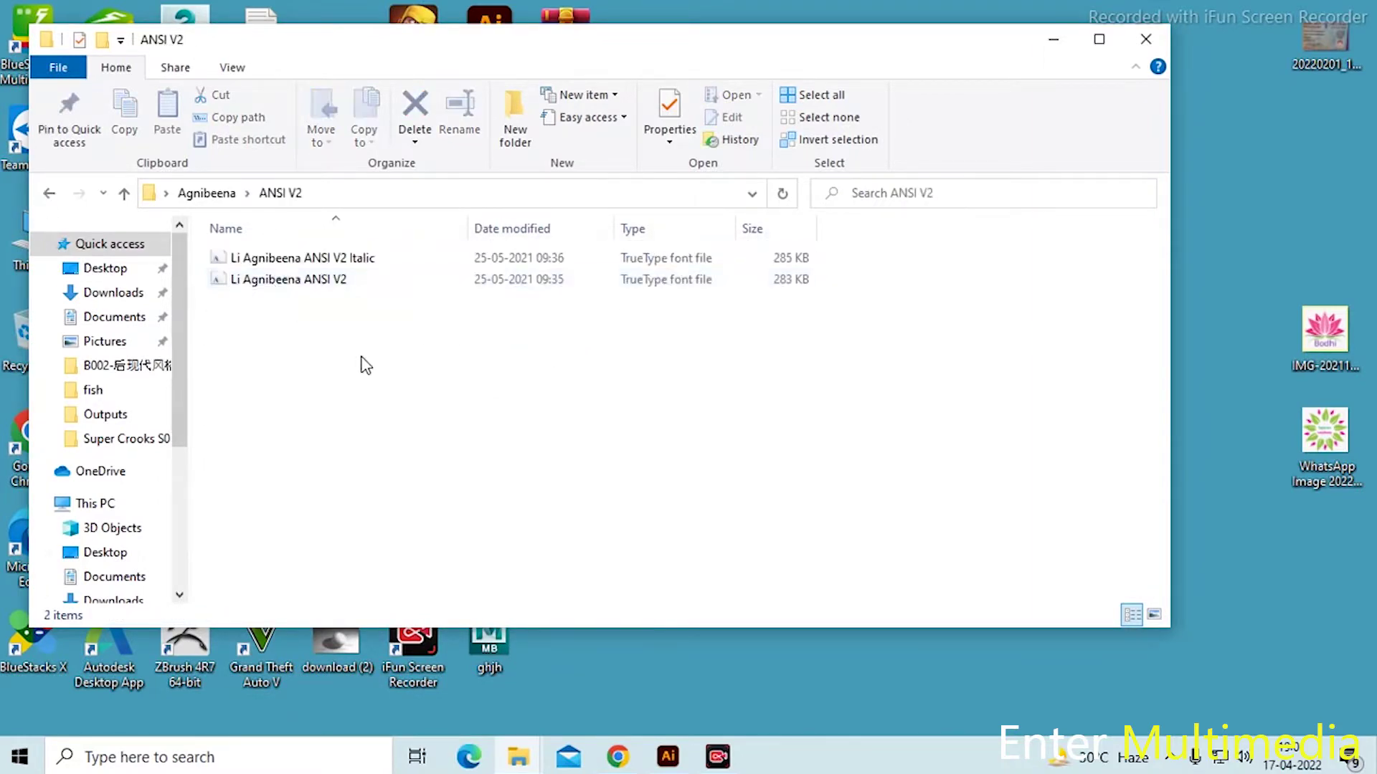
{"action": "left_click_drag", "start_coordinate": [389, 350], "coordinate": [267, 260]}
{"action": "right_click", "coordinate": [267, 259]}
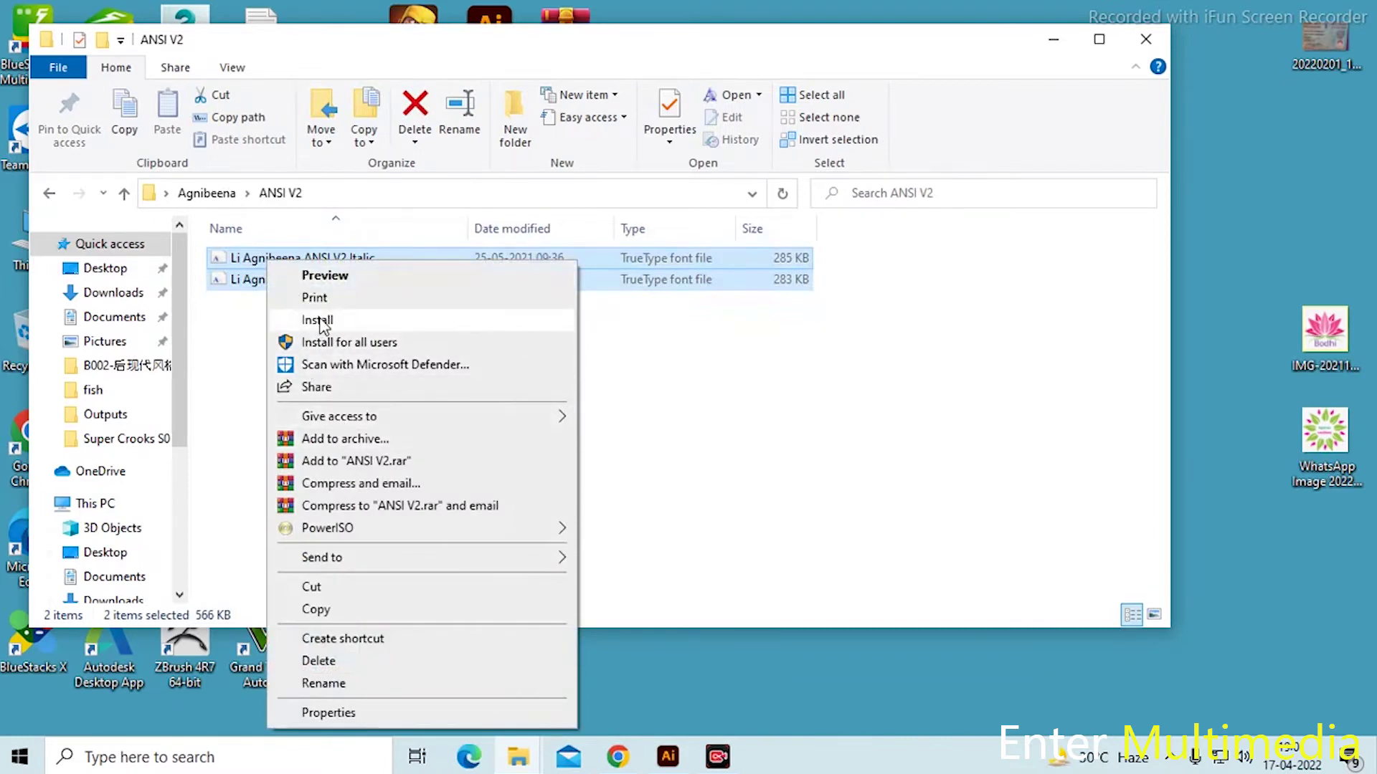
{"action": "left_click", "coordinate": [319, 320]}
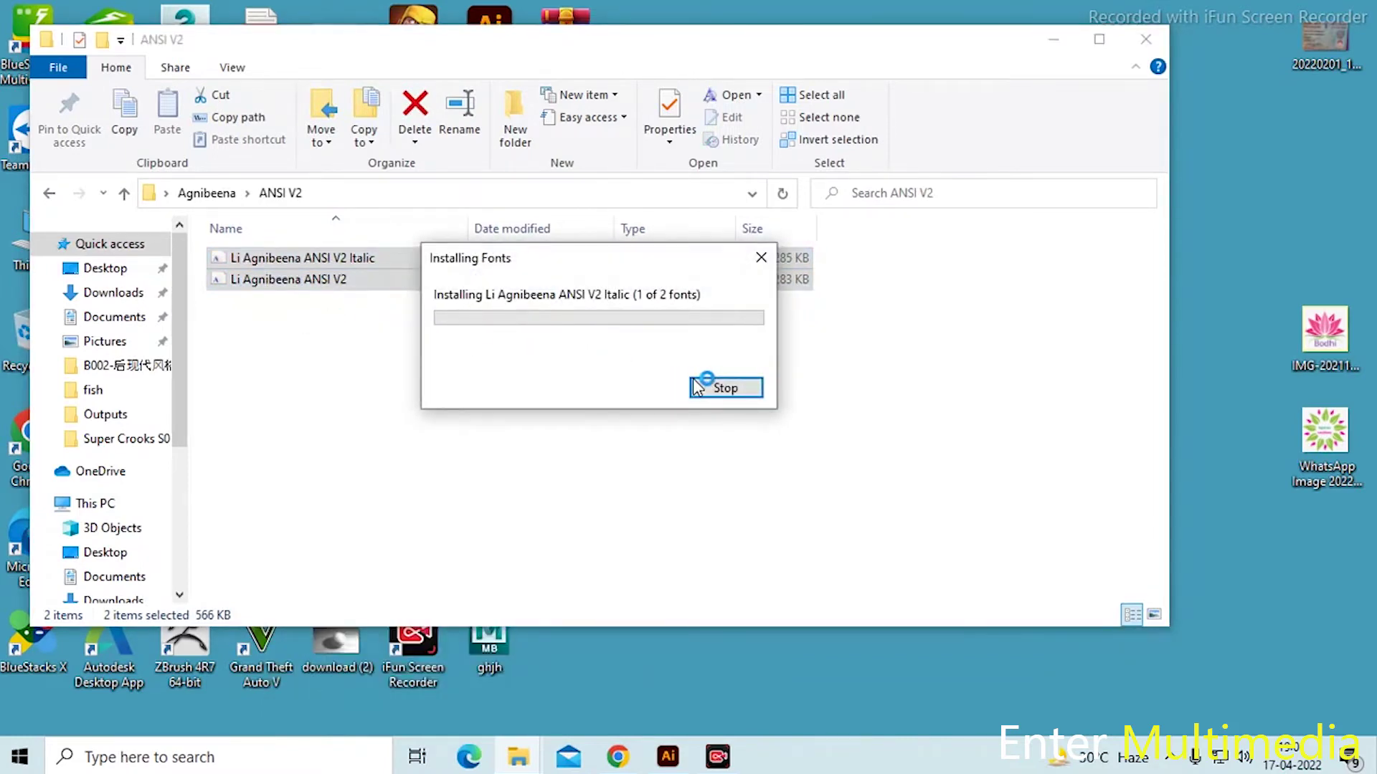
- Install both Li Agnibeena Unicode fonts from the third subfolder of the Agnibeena folder
{"action": "left_click", "coordinate": [52, 195]}
{"action": "double_click", "coordinate": [258, 298]}
{"action": "left_click_drag", "start_coordinate": [371, 361], "coordinate": [283, 255]}
{"action": "right_click", "coordinate": [351, 271]}
{"action": "left_click", "coordinate": [397, 329]}
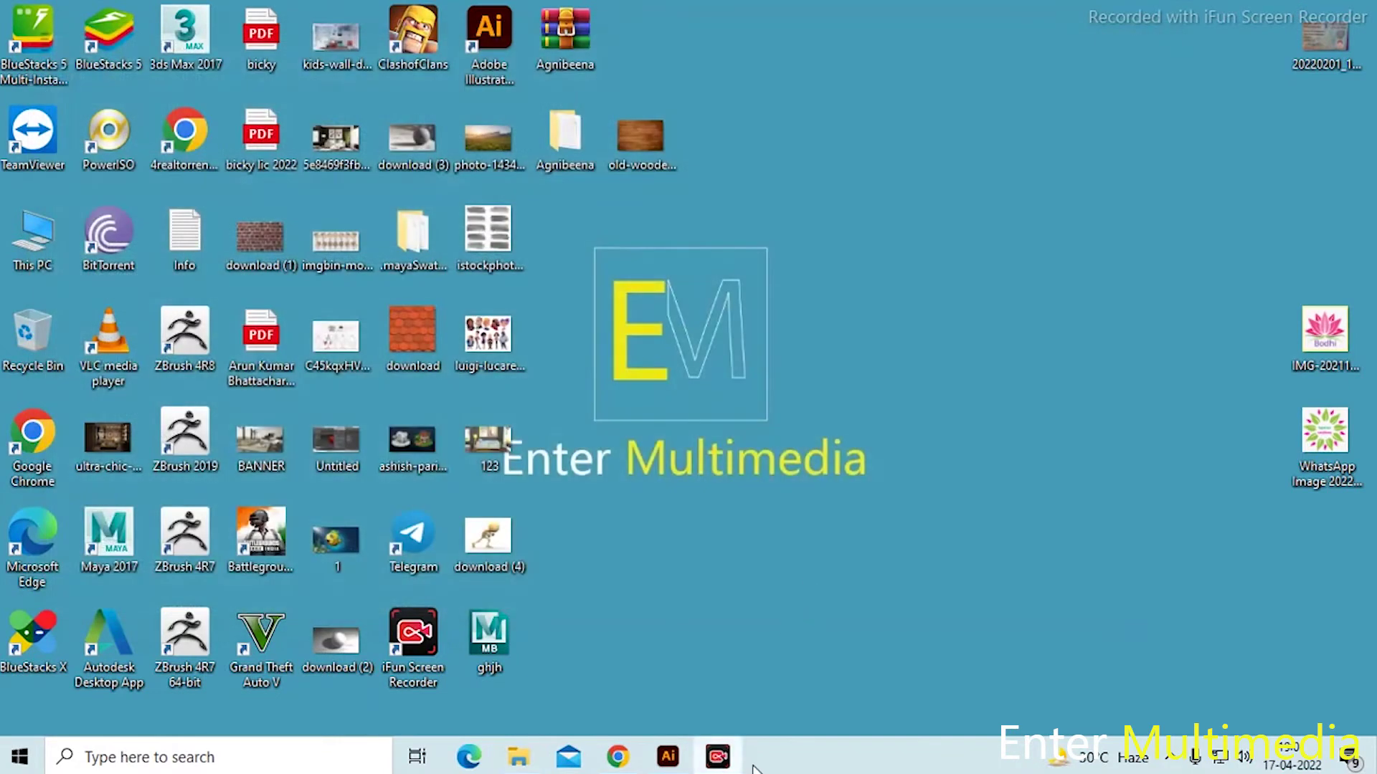
- Switch to Adobe Illustrator 2022, close it without saving Untitled-1, and start it again
{"action": "left_click", "coordinate": [679, 763]}
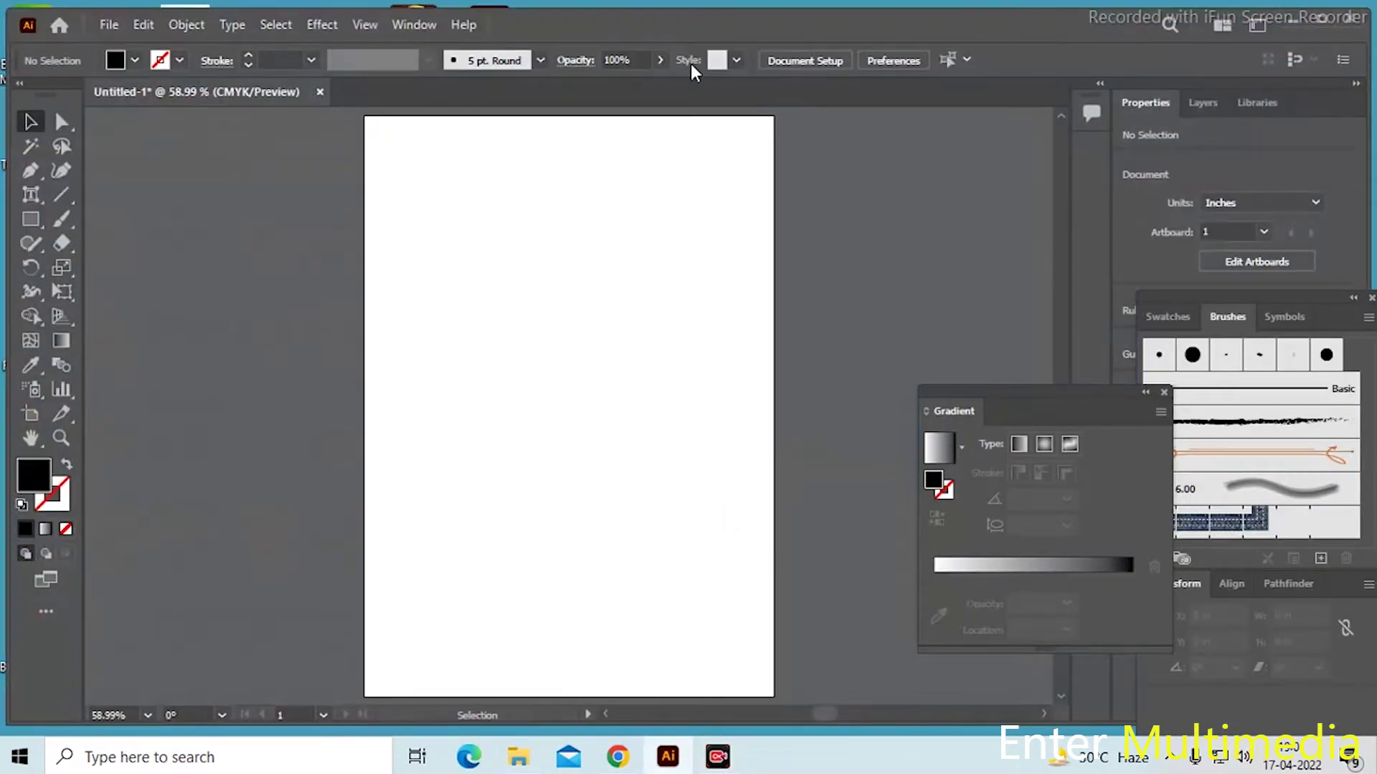
{"action": "left_click", "coordinate": [1359, 24]}
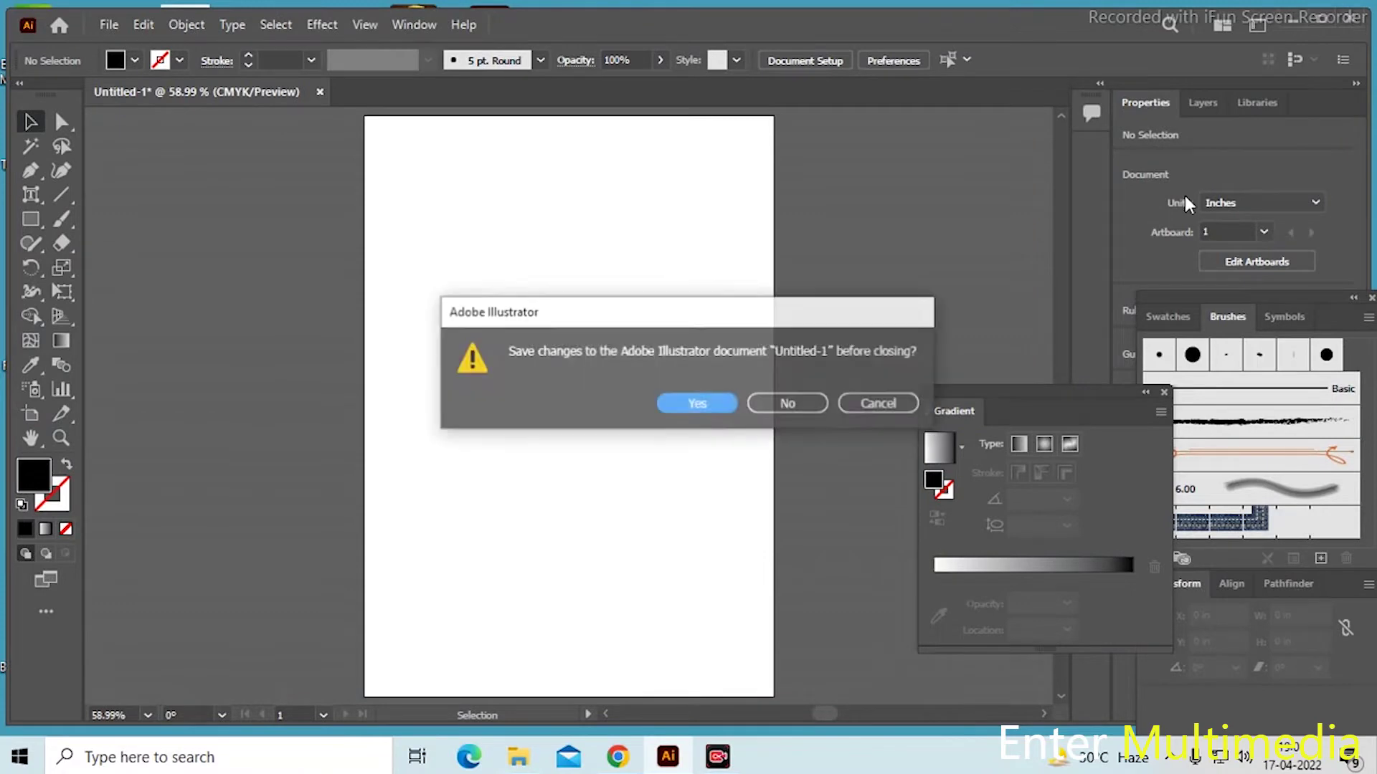
{"action": "left_click", "coordinate": [790, 403]}
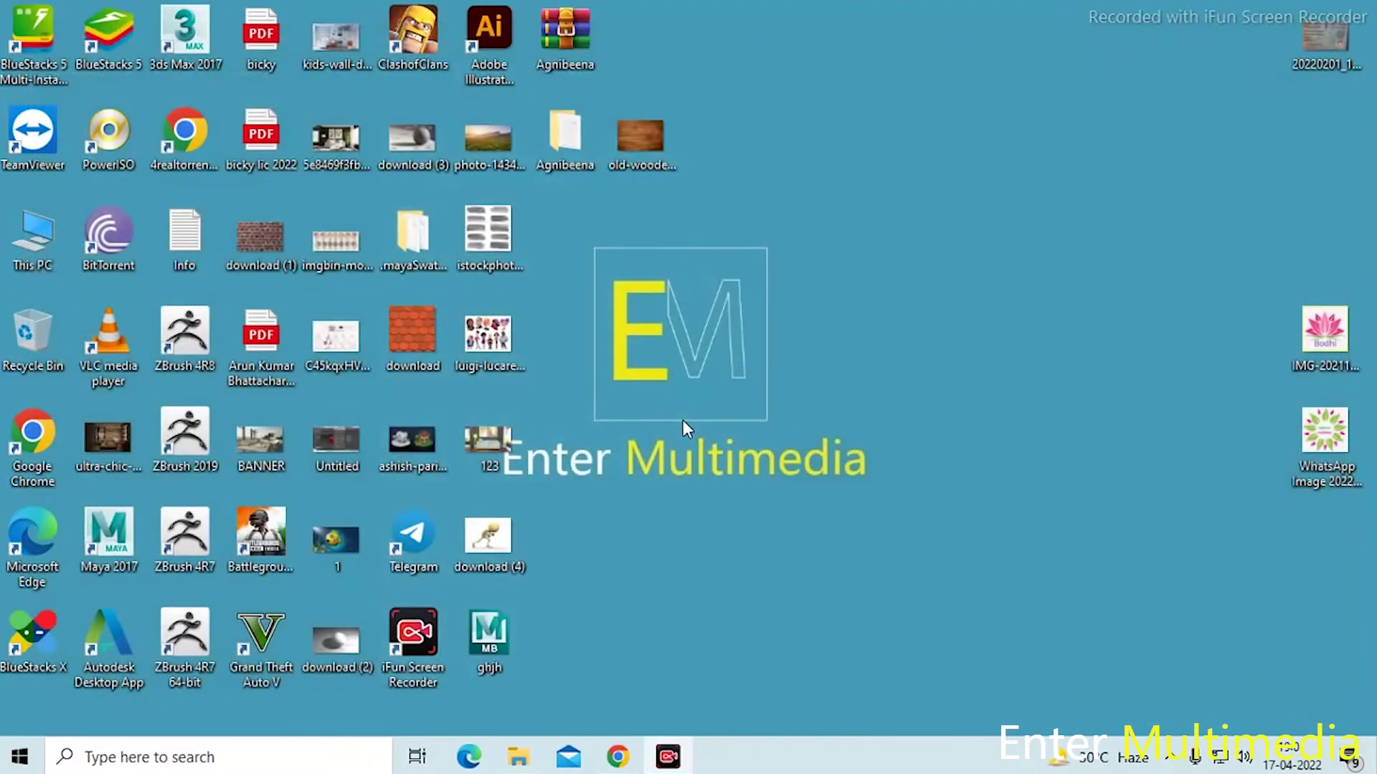
{"action": "left_click", "coordinate": [19, 757]}
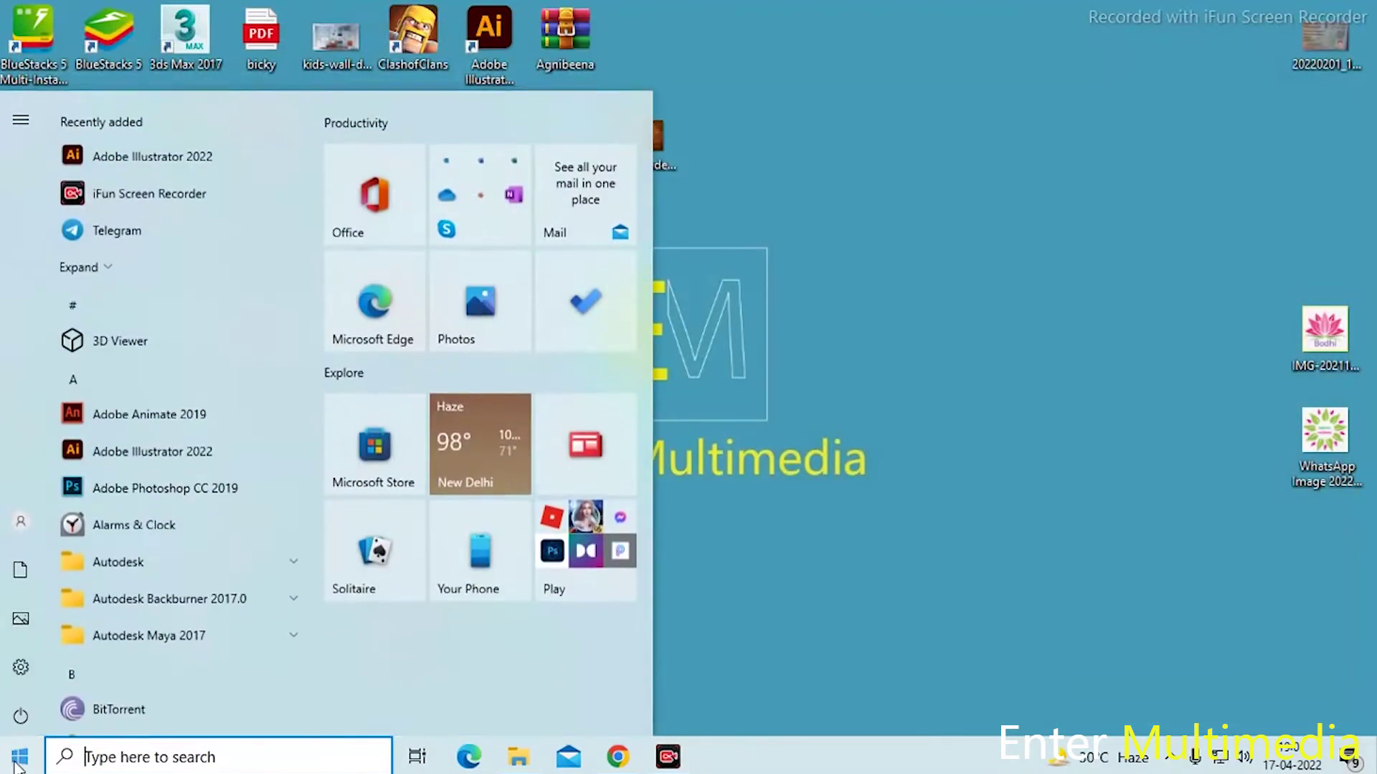
{"action": "left_click", "coordinate": [150, 153]}
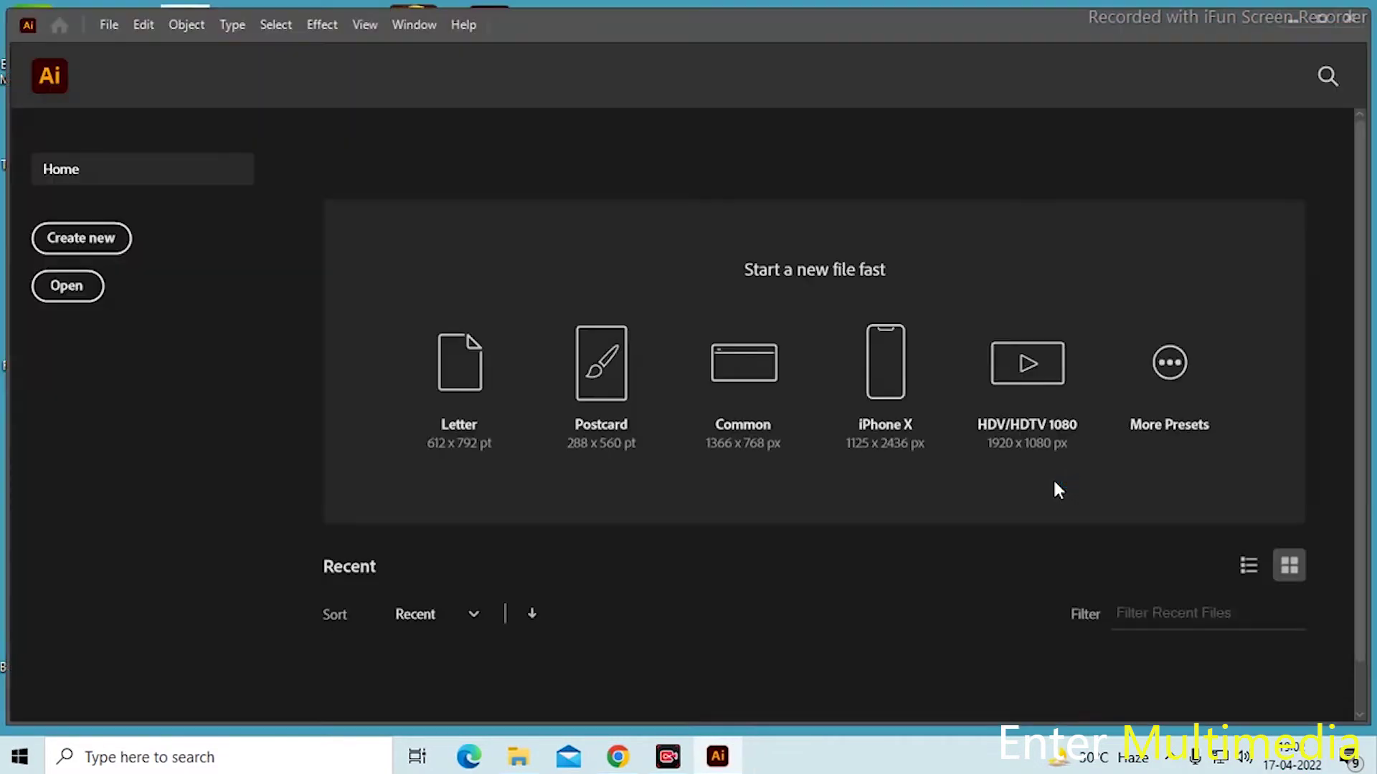
- Create a new A4 document of 8.27 x 11.69 in with CMYK Color and maximize the Illustrator window
{"action": "left_click", "coordinate": [97, 245]}
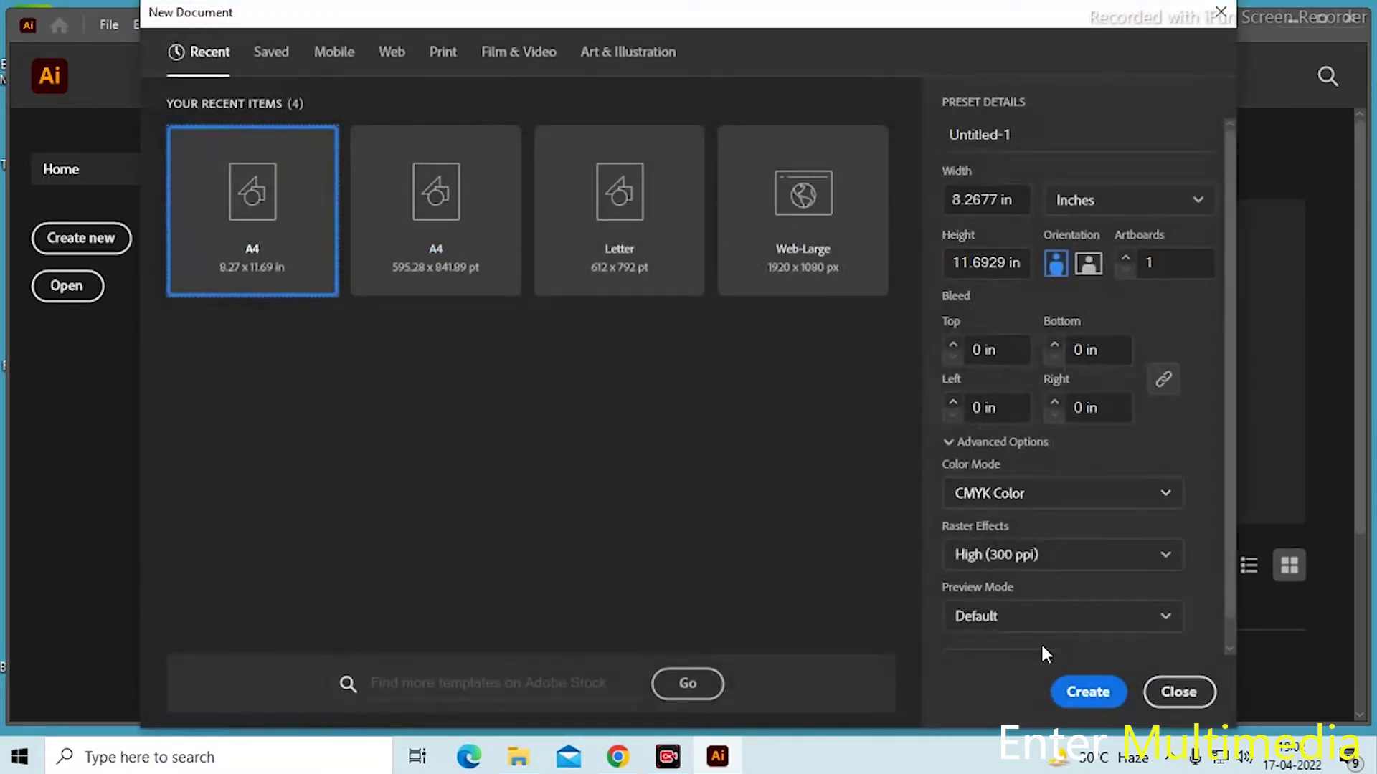
{"action": "left_click", "coordinate": [1068, 703]}
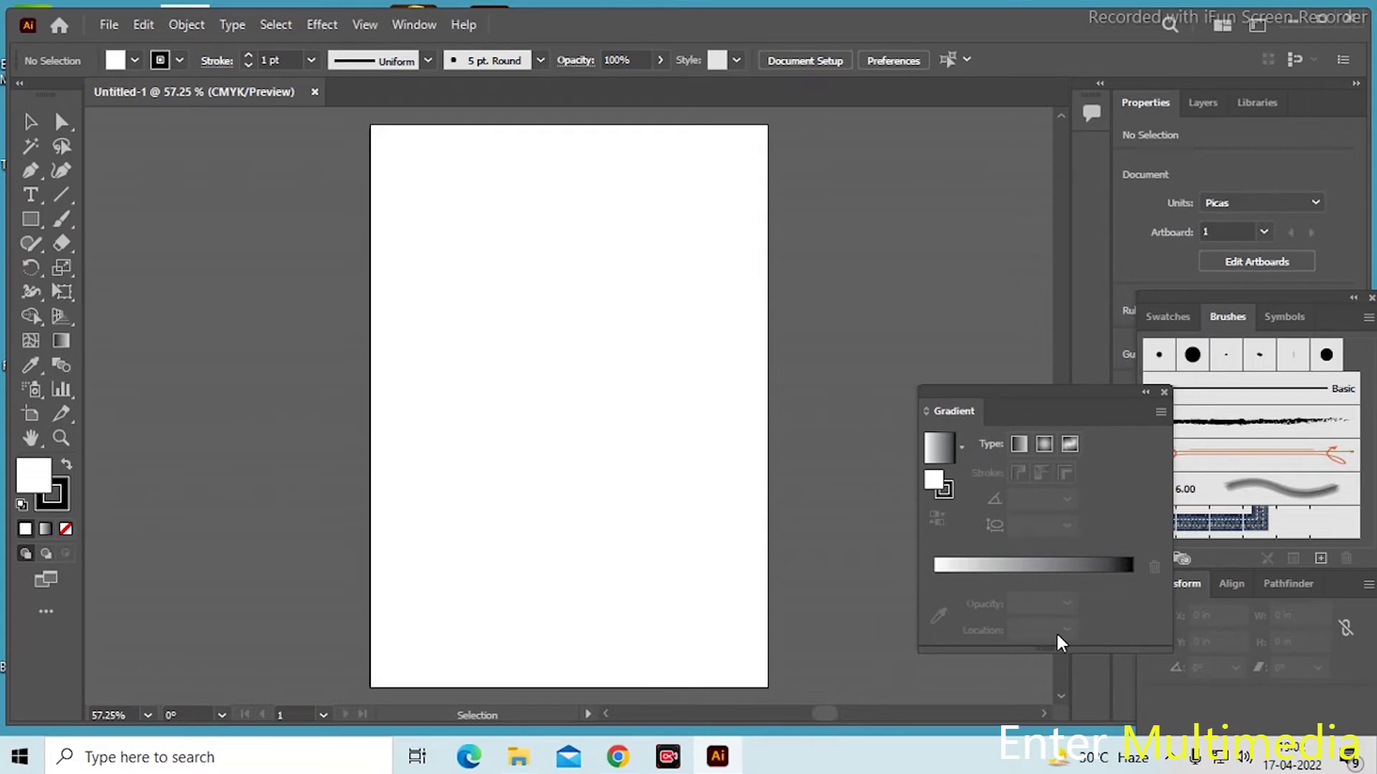
{"action": "left_click", "coordinate": [1323, 27]}
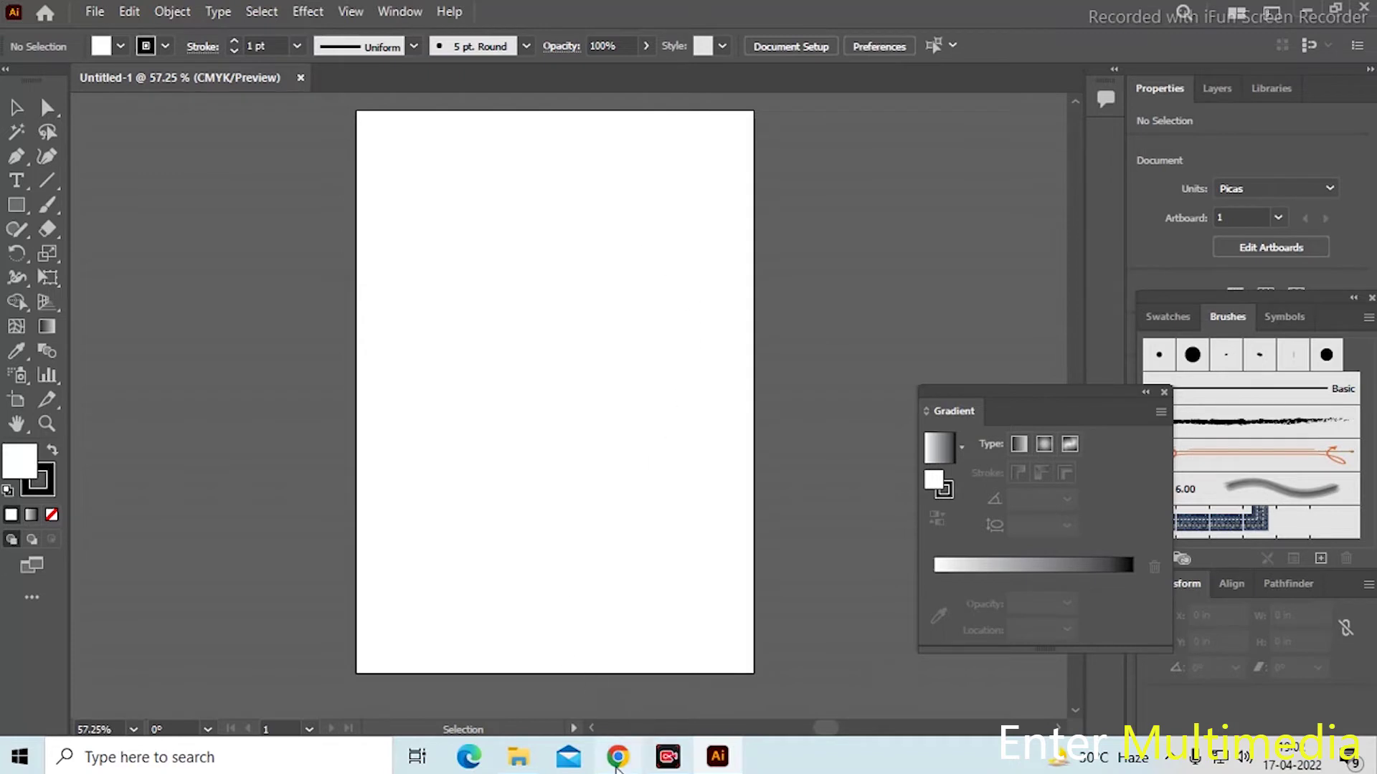
- Translate "amar bari" from English to Bangla in the "english to bengali" Google search page in Chrome
{"action": "mouse_move", "coordinate": [615, 766]}
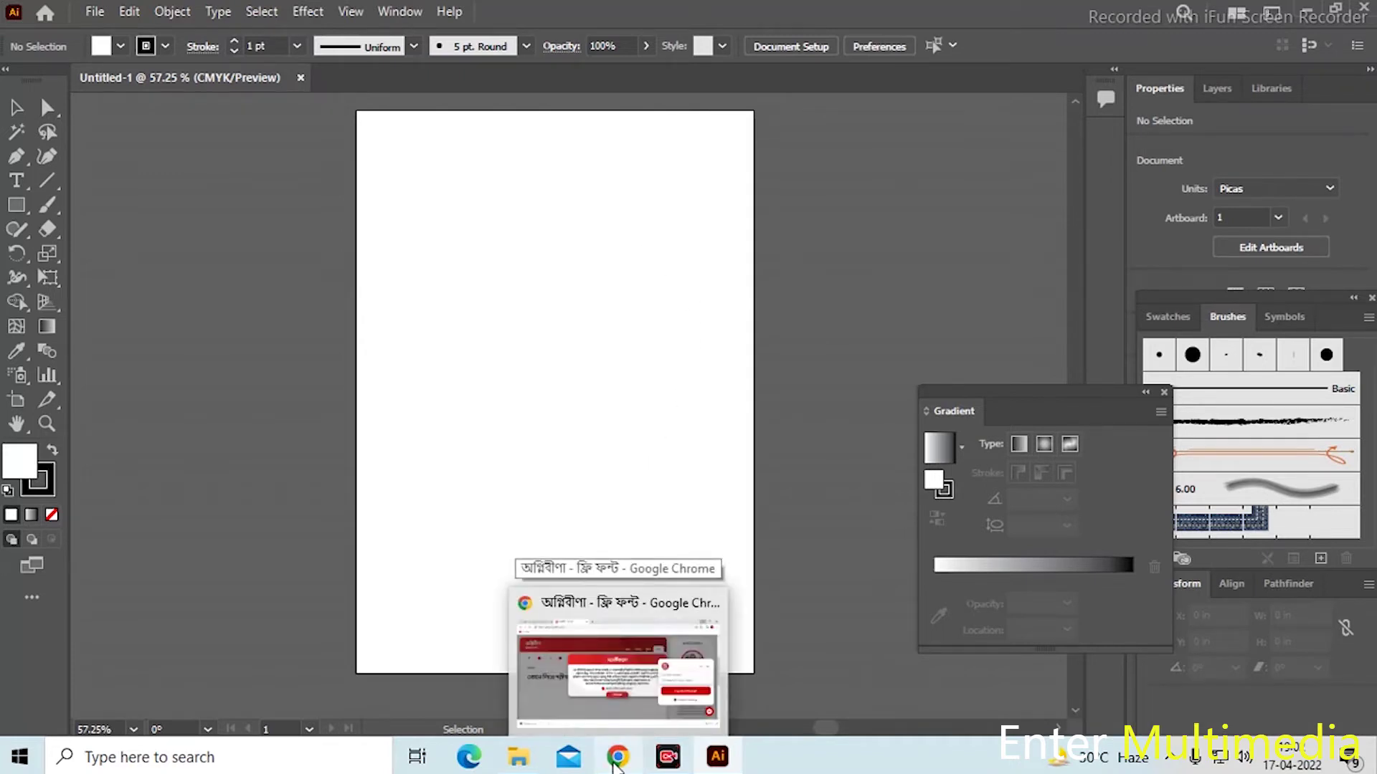
{"action": "left_click", "coordinate": [615, 766]}
{"action": "left_click", "coordinate": [190, 23]}
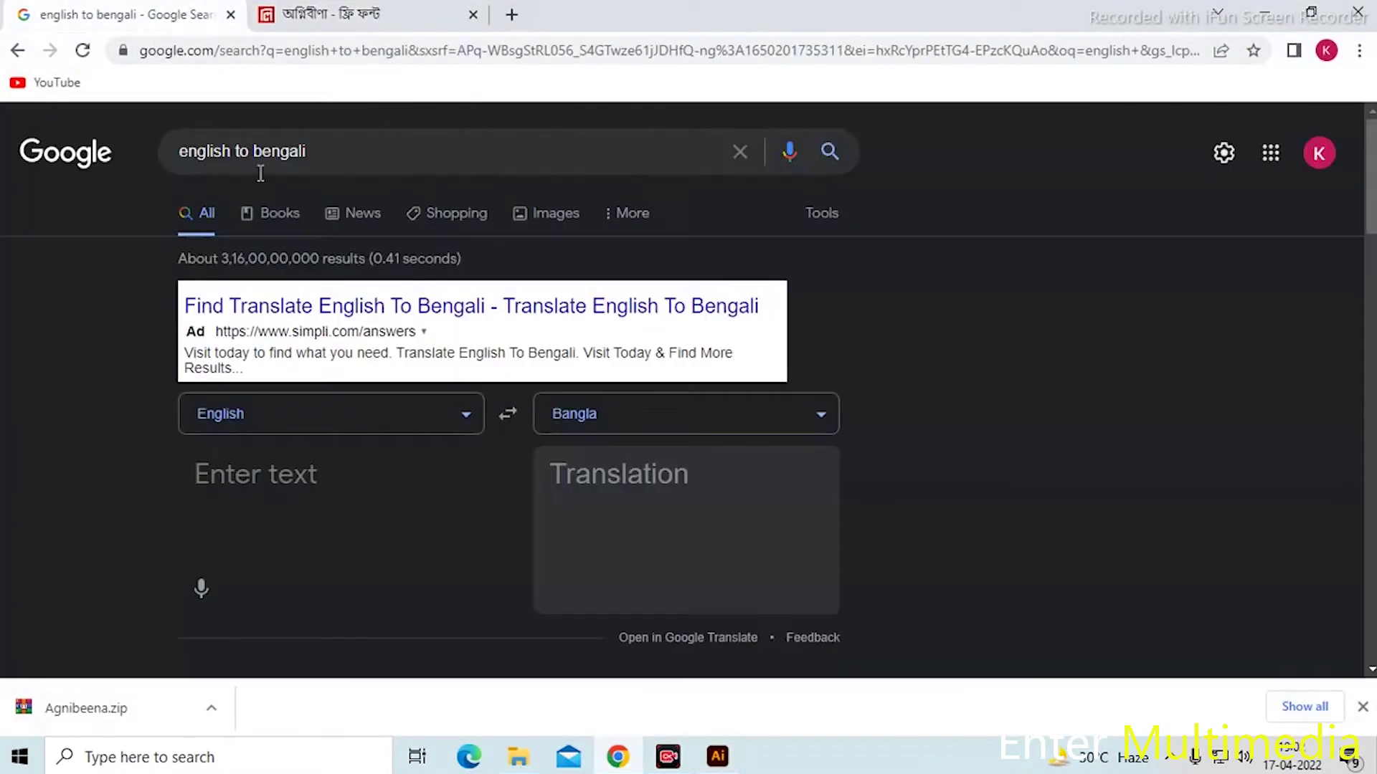
{"action": "left_click_drag", "start_coordinate": [307, 159], "coordinate": [114, 177]}
{"action": "left_click", "coordinate": [56, 327]}
{"action": "left_click_drag", "start_coordinate": [305, 157], "coordinate": [175, 160]}
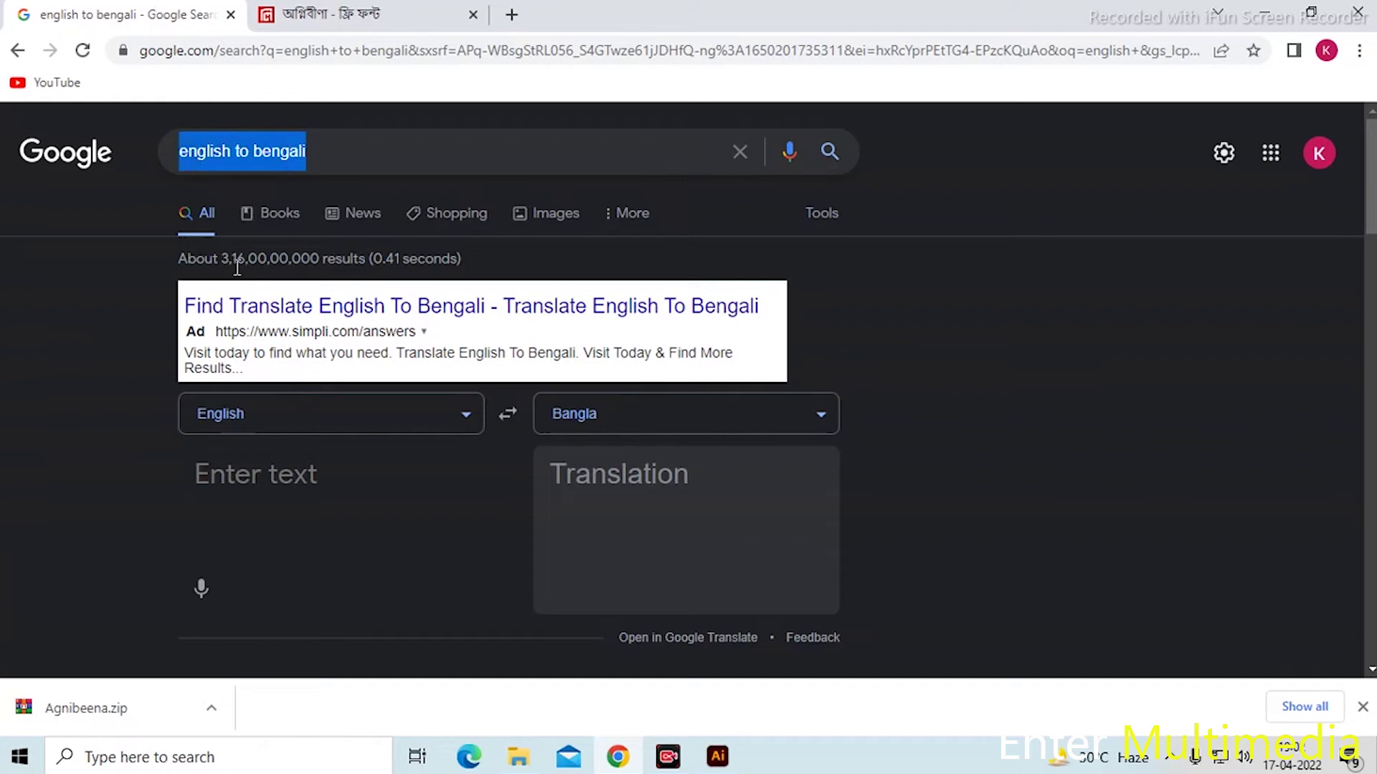
{"action": "left_click", "coordinate": [268, 481]}
{"action": "type", "text": "a"}
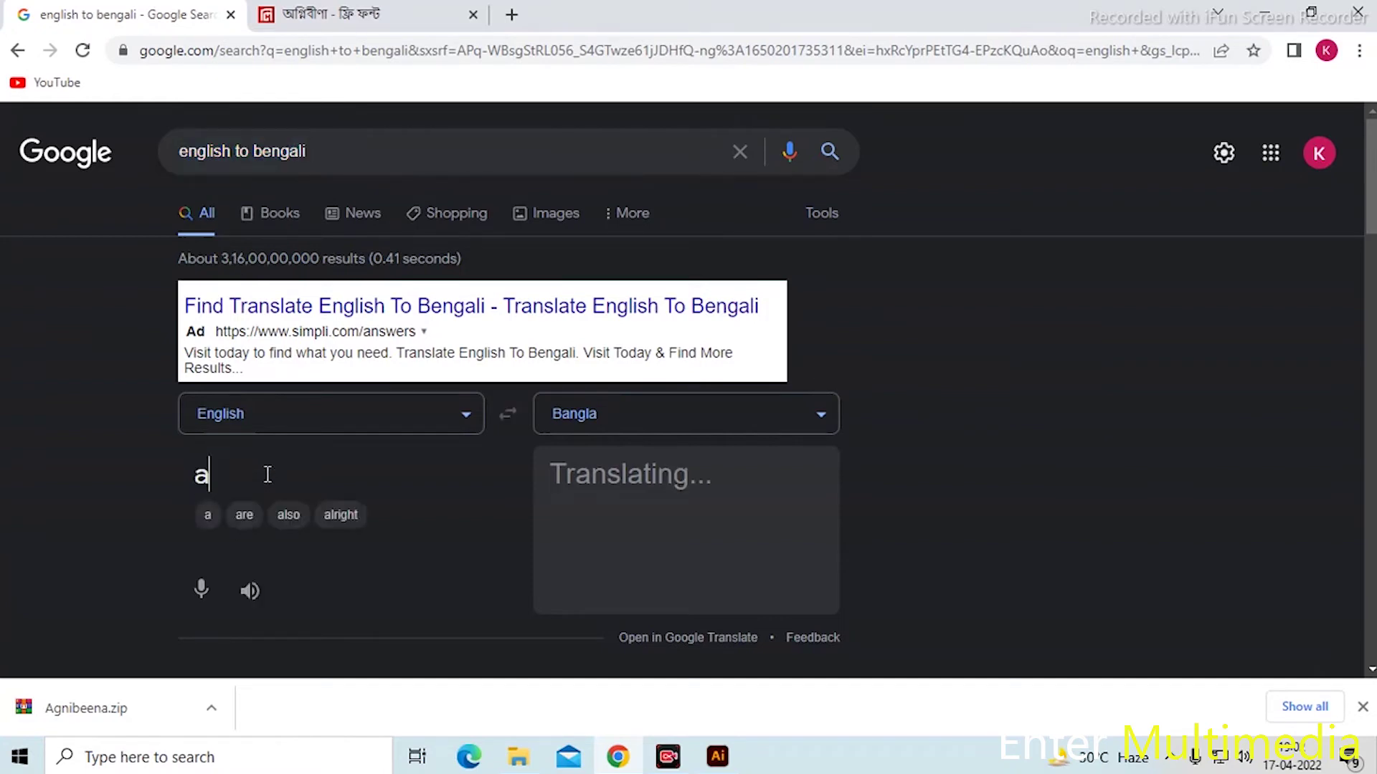
{"action": "type", "text": "mar "}
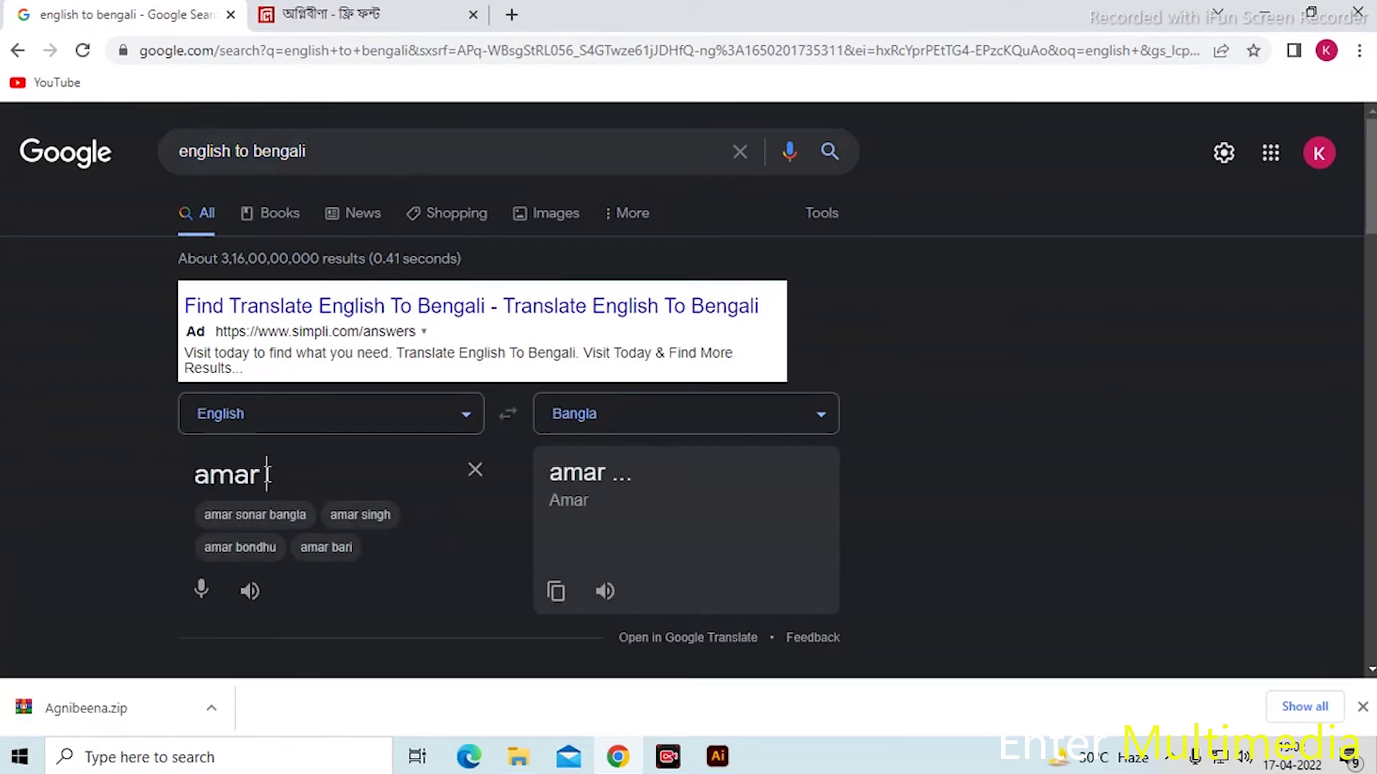
{"action": "type", "text": "bari"}
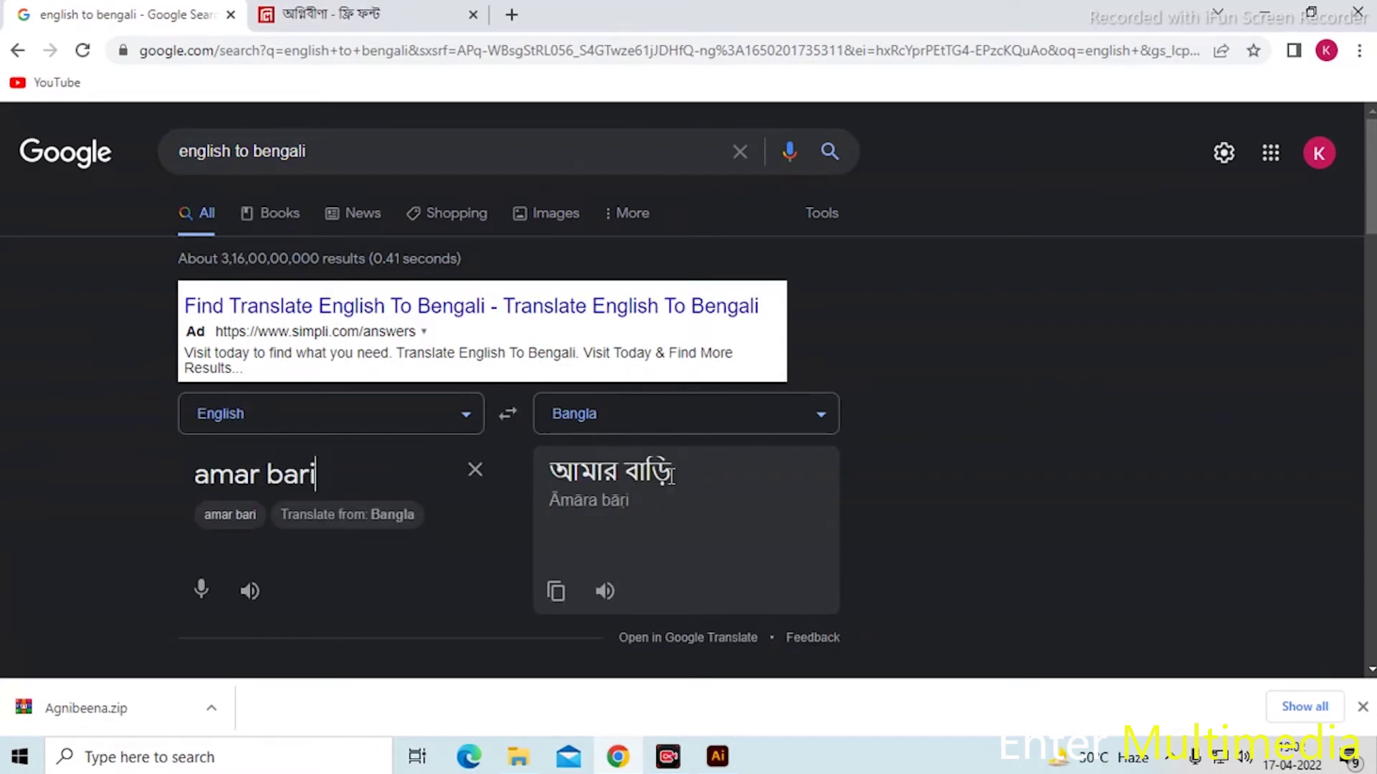
- Copy the Bangla translation আমার বাড়ি and paste it as a text object in the upper part of the Illustrator artboard
{"action": "left_click_drag", "start_coordinate": [669, 477], "coordinate": [545, 472]}
{"action": "left_click", "coordinate": [693, 476]}
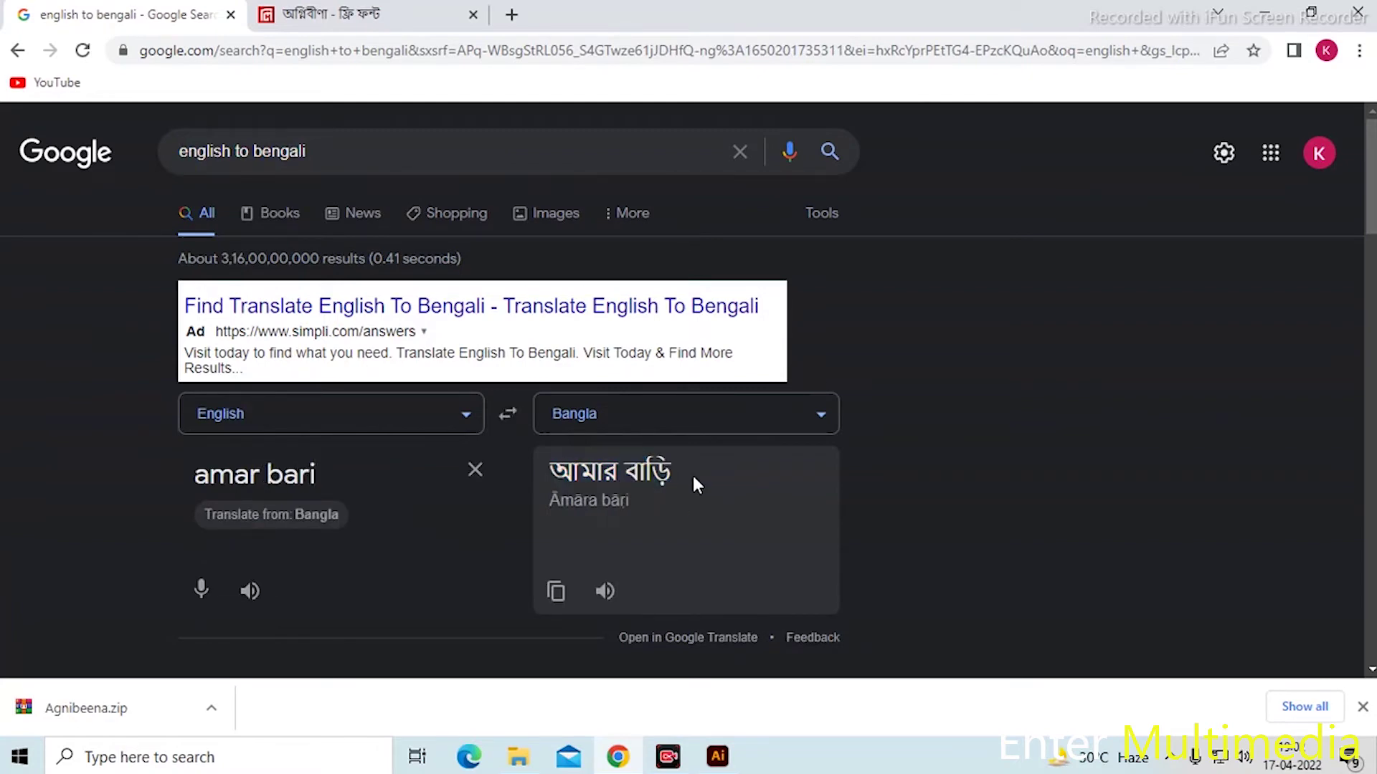
{"action": "left_click_drag", "start_coordinate": [673, 474], "coordinate": [554, 477]}
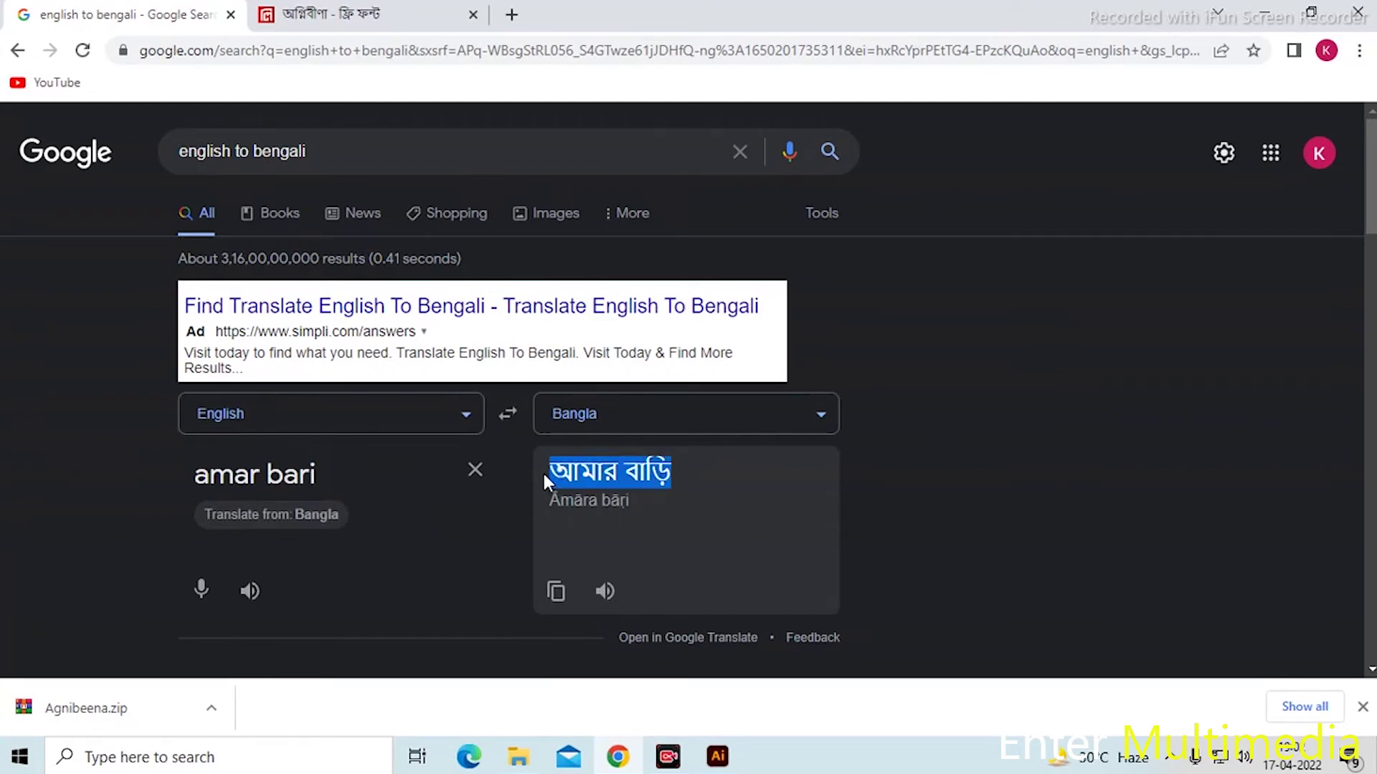
{"action": "left_click", "coordinate": [717, 757]}
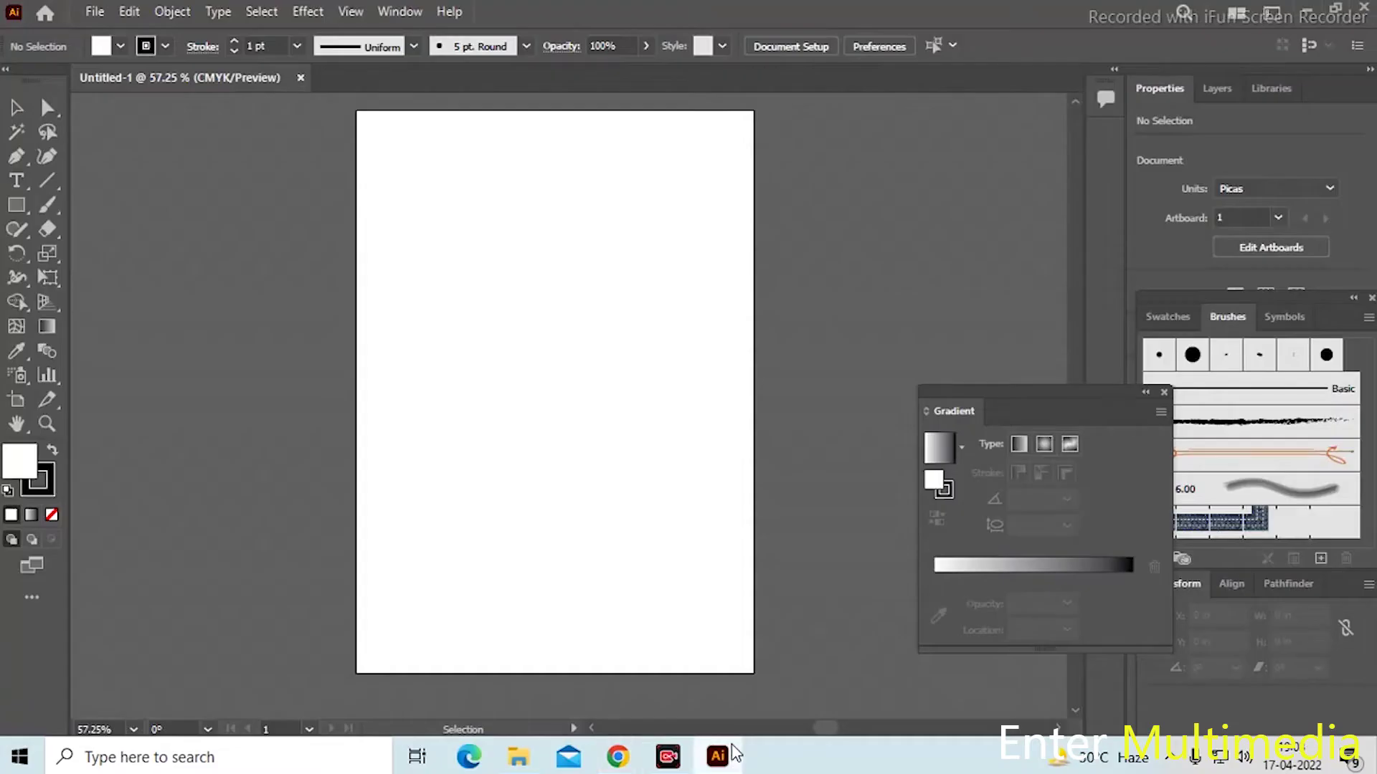
{"action": "left_click", "coordinate": [16, 180]}
{"action": "left_click", "coordinate": [450, 241]}
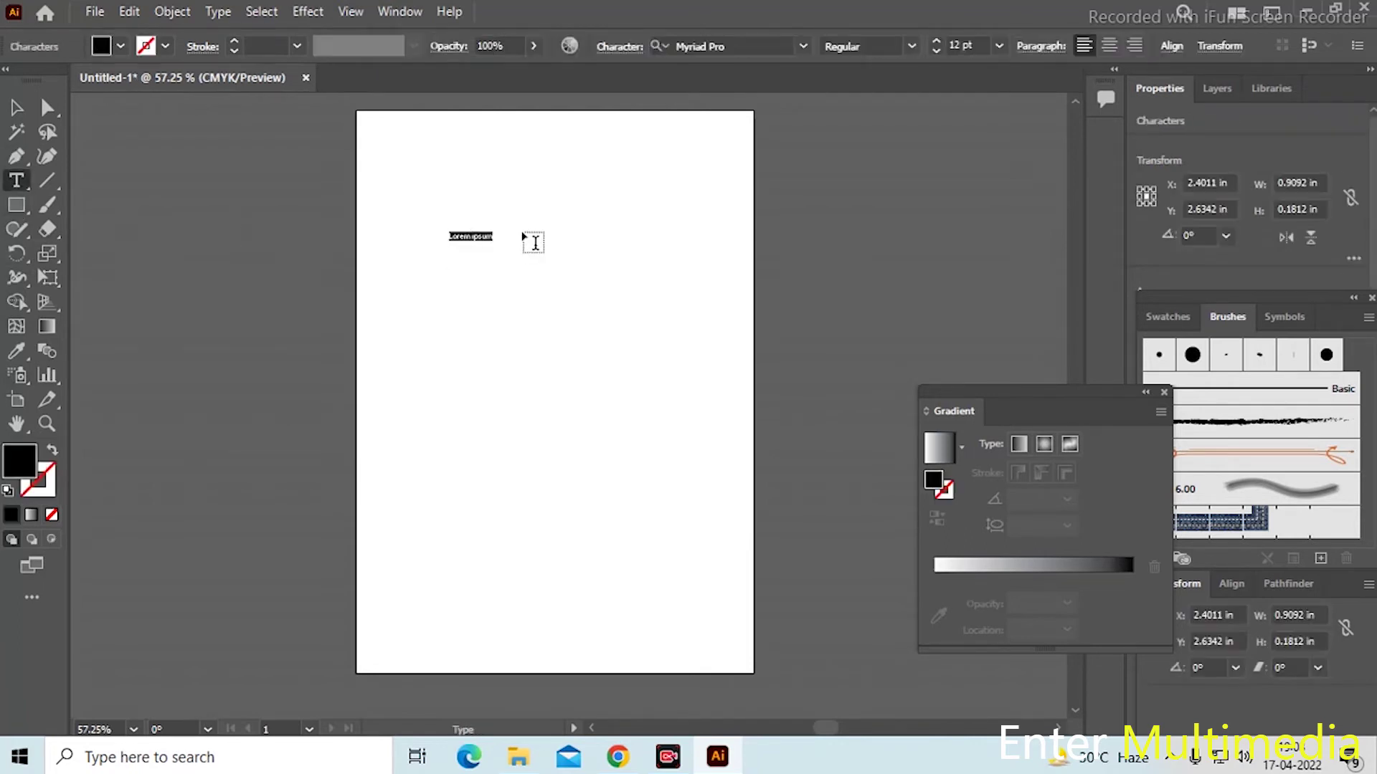
{"action": "key", "text": "ctrl+v"}
{"action": "key", "text": "Escape"}
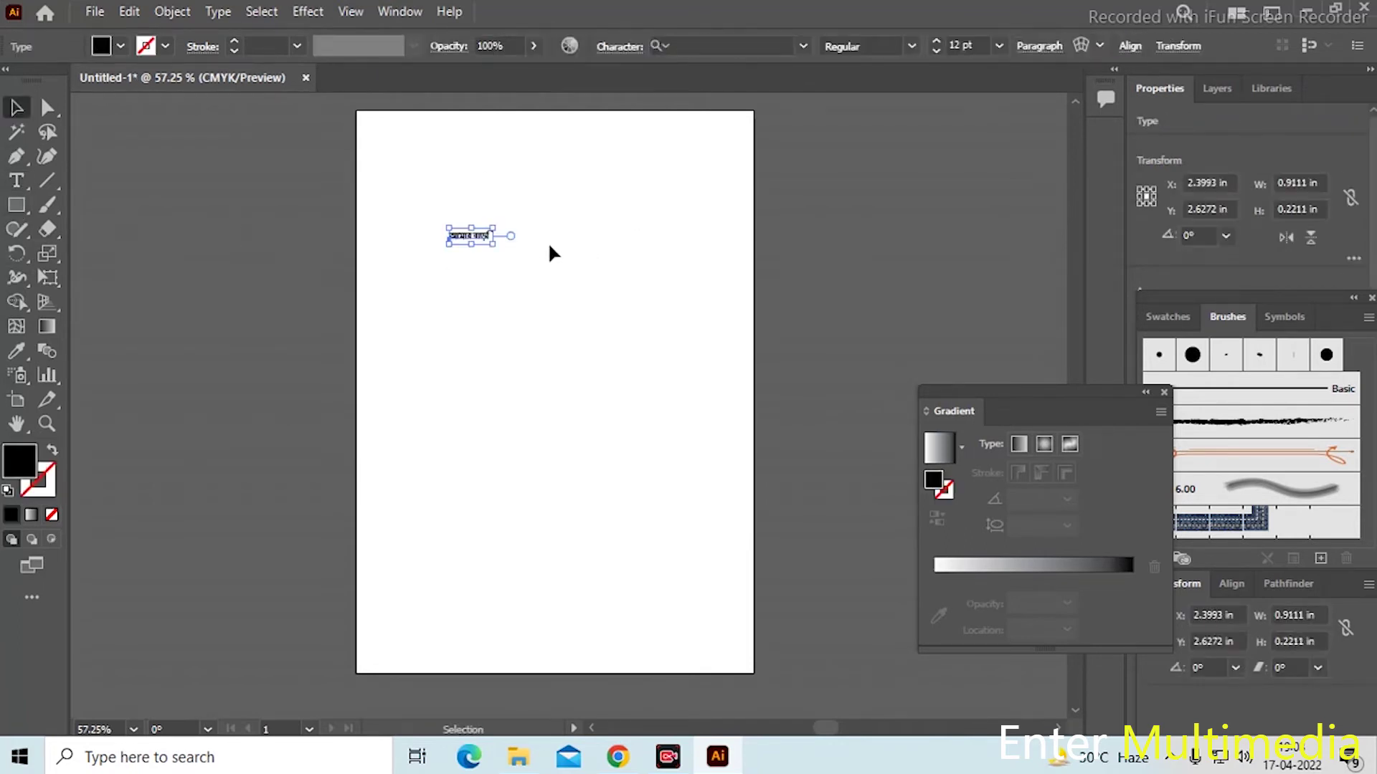
- Enlarge the Bangla text to about 92 pt across the artboard's upper part and close the Gradient panel
{"action": "left_click_drag", "start_coordinate": [495, 247], "coordinate": [751, 326]}
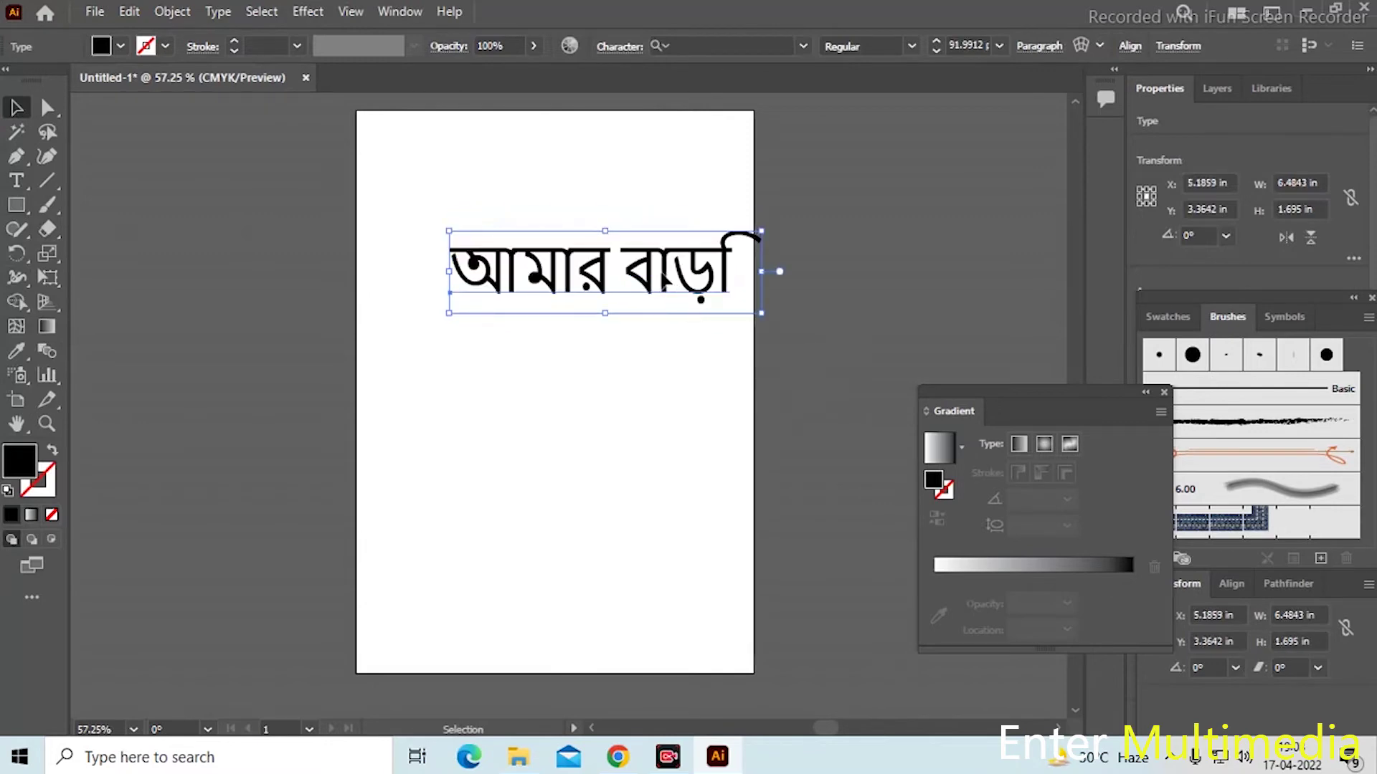
{"action": "left_click_drag", "start_coordinate": [666, 281], "coordinate": [621, 265]}
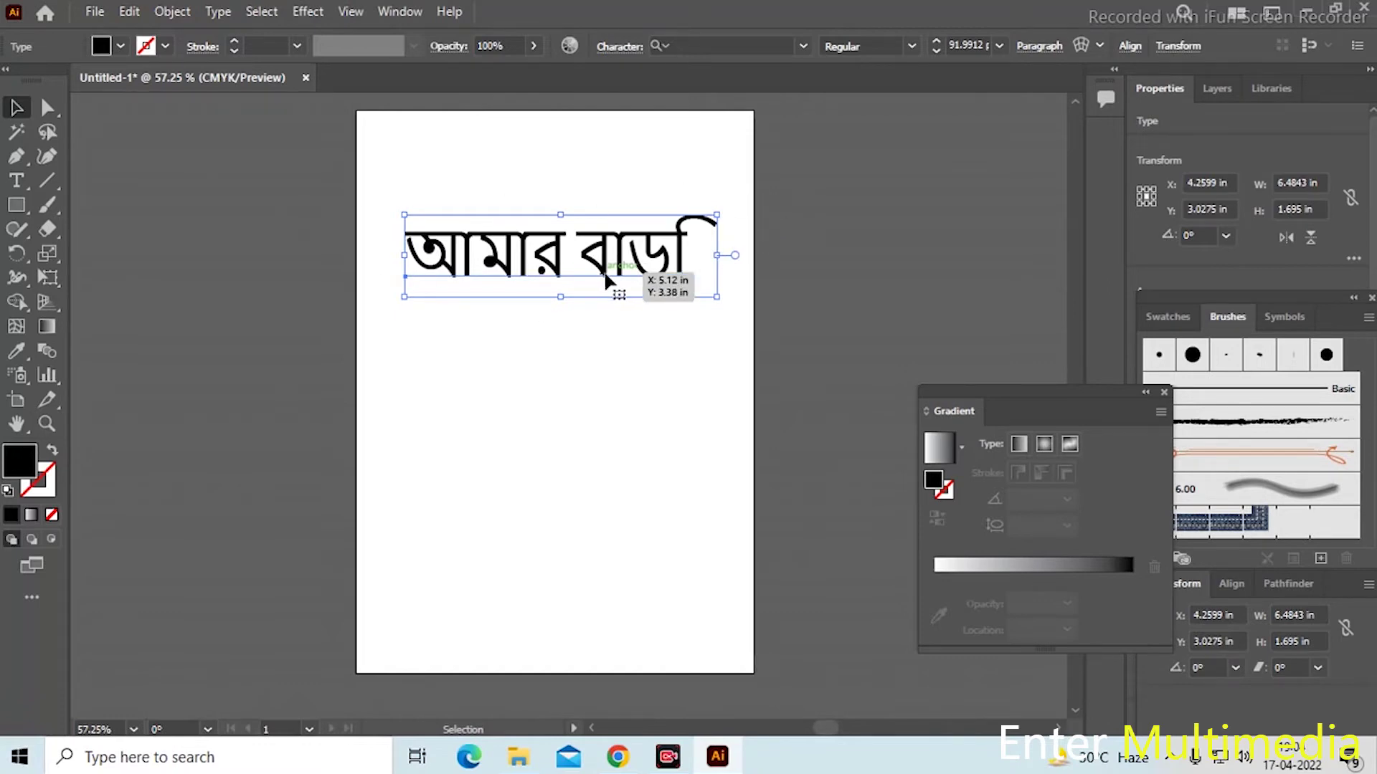
{"action": "scroll", "coordinate": [634, 249], "scroll_direction": "up", "scroll_amount": 3}
{"action": "scroll", "coordinate": [640, 248], "scroll_direction": "down", "scroll_amount": 2}
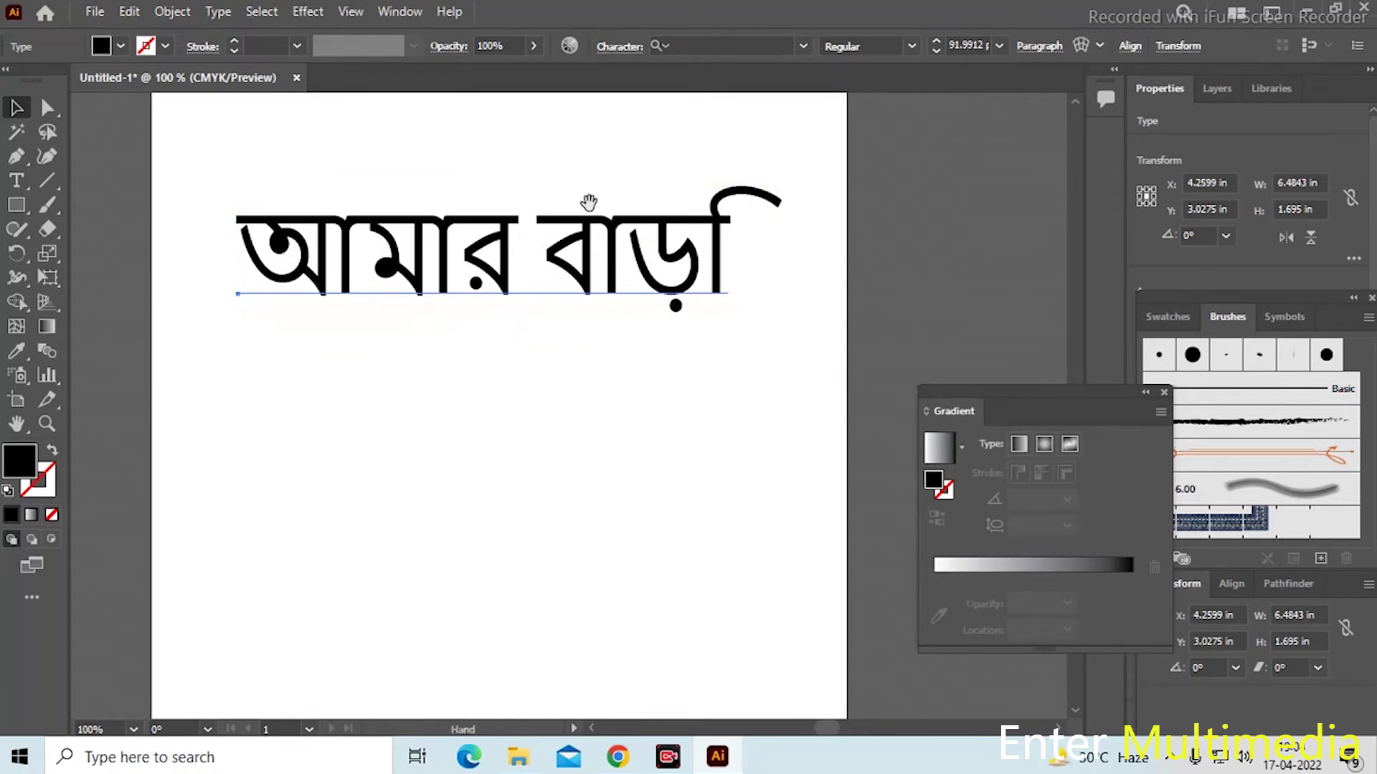
{"action": "scroll", "coordinate": [595, 249], "scroll_direction": "up", "scroll_amount": 2}
{"action": "scroll", "coordinate": [594, 247], "scroll_direction": "down", "scroll_amount": 1}
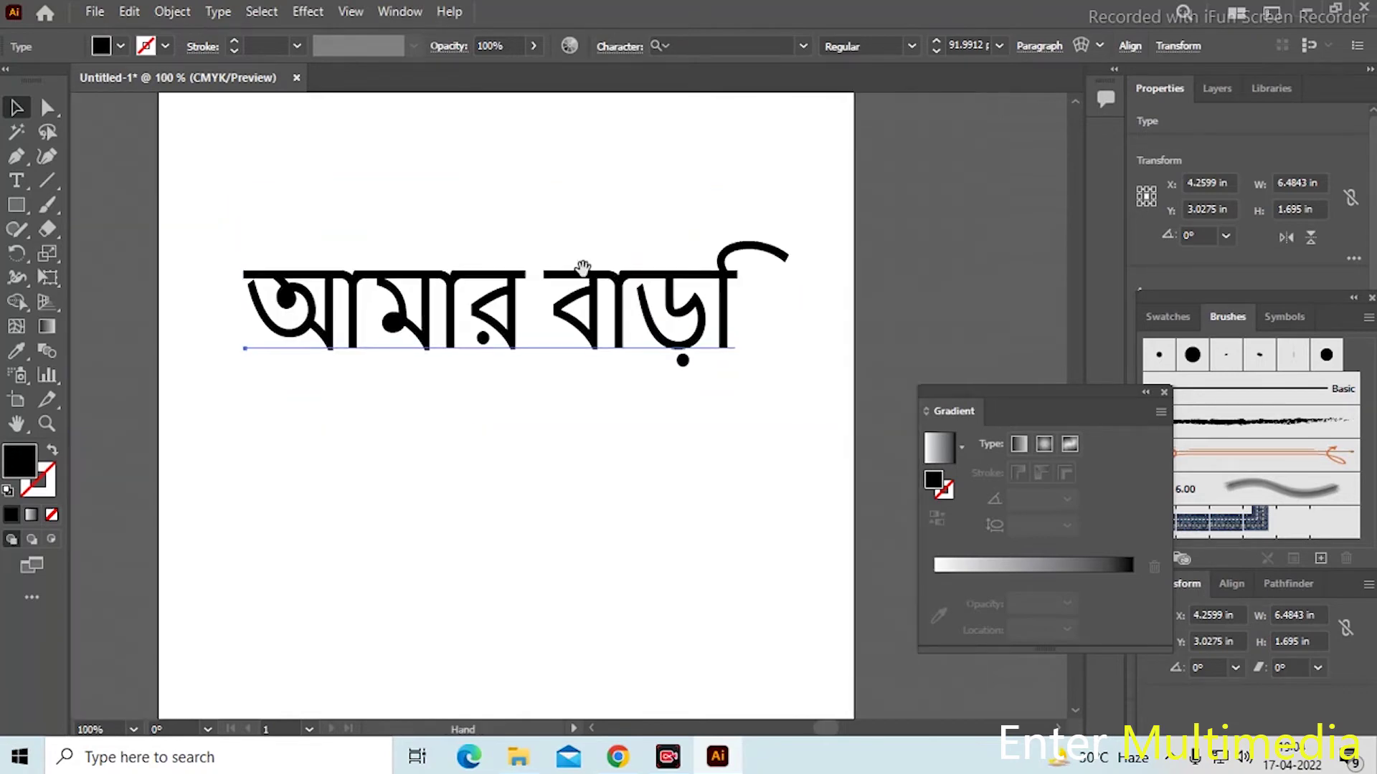
{"action": "left_click", "coordinate": [1164, 394]}
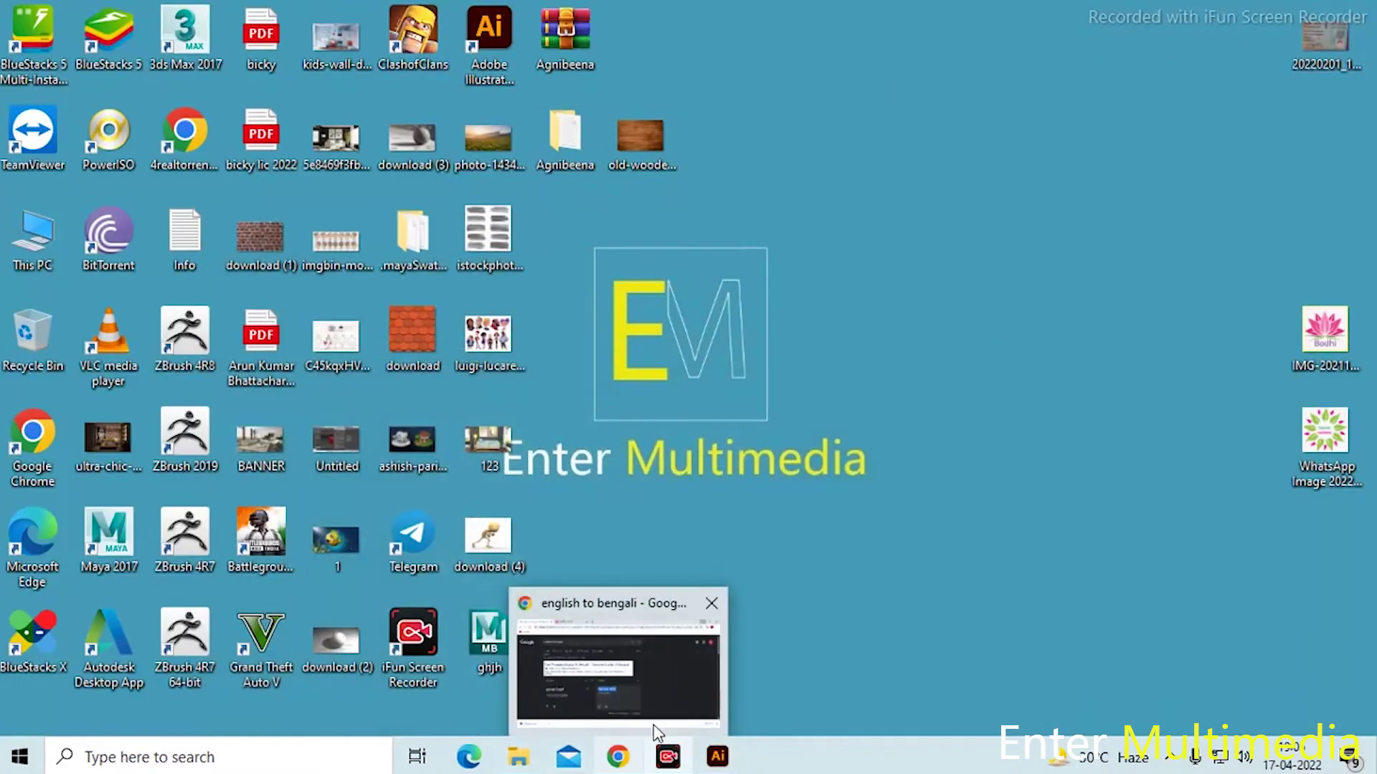
{"action": "left_click", "coordinate": [717, 756]}
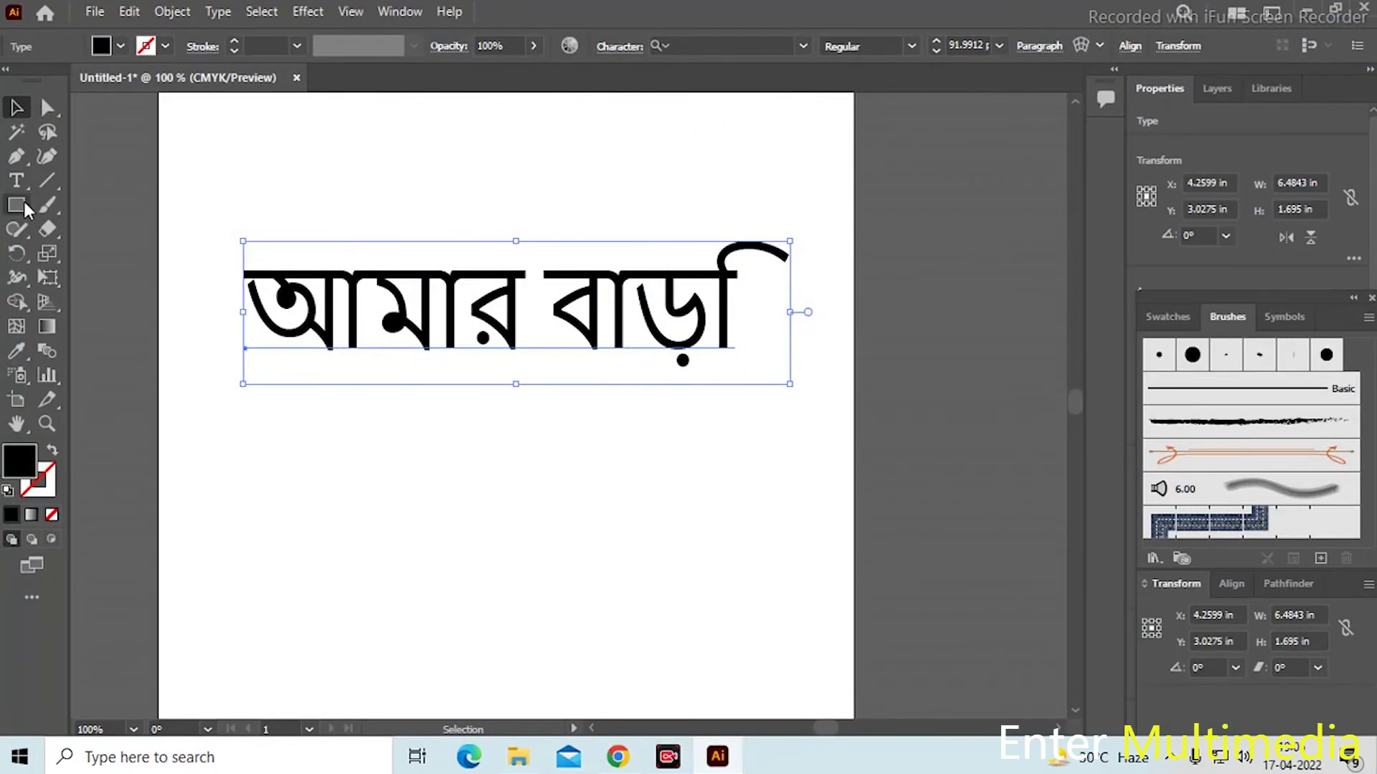
- Apply the Li Agnibeena Unicode font to the whole আমার বাড়ি text
{"action": "left_click", "coordinate": [16, 181]}
{"action": "left_click_drag", "start_coordinate": [256, 296], "coordinate": [814, 353]}
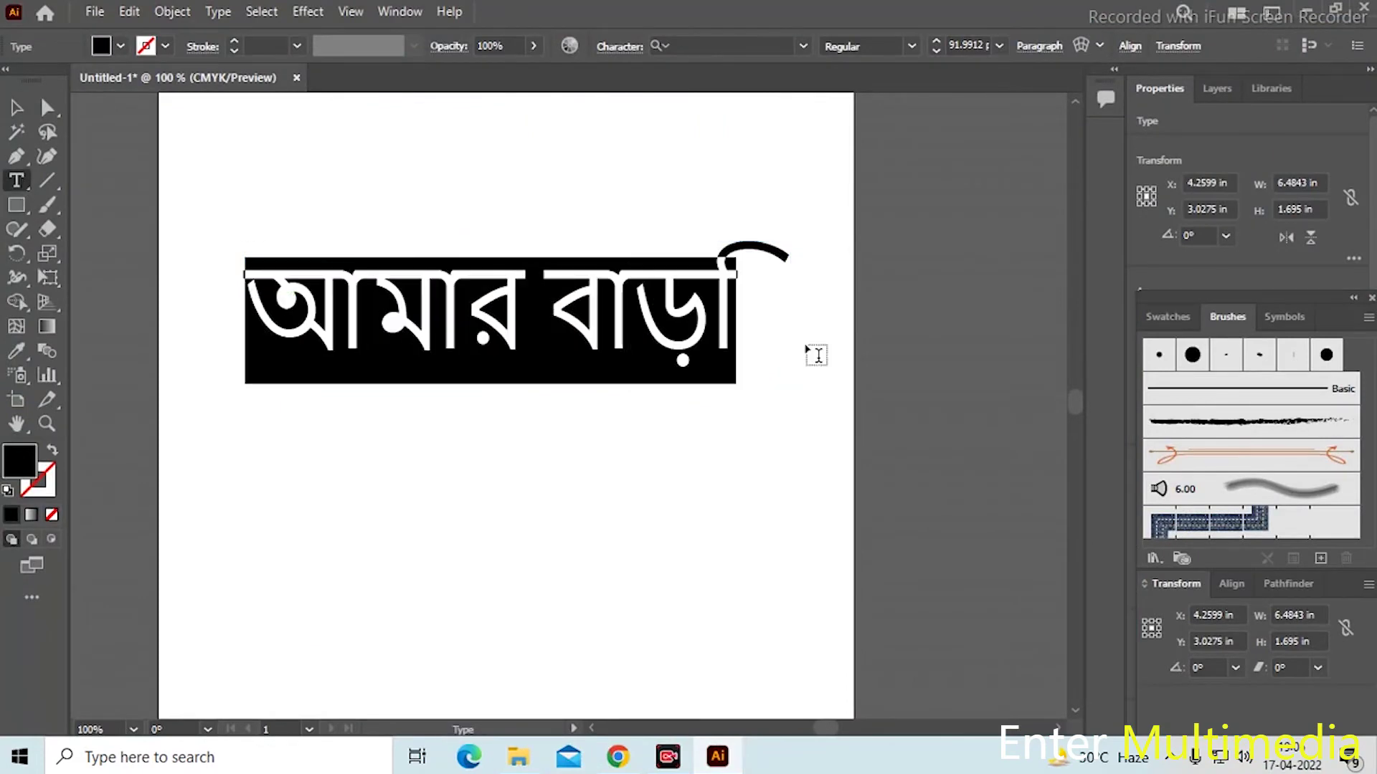
{"action": "left_click", "coordinate": [803, 46]}
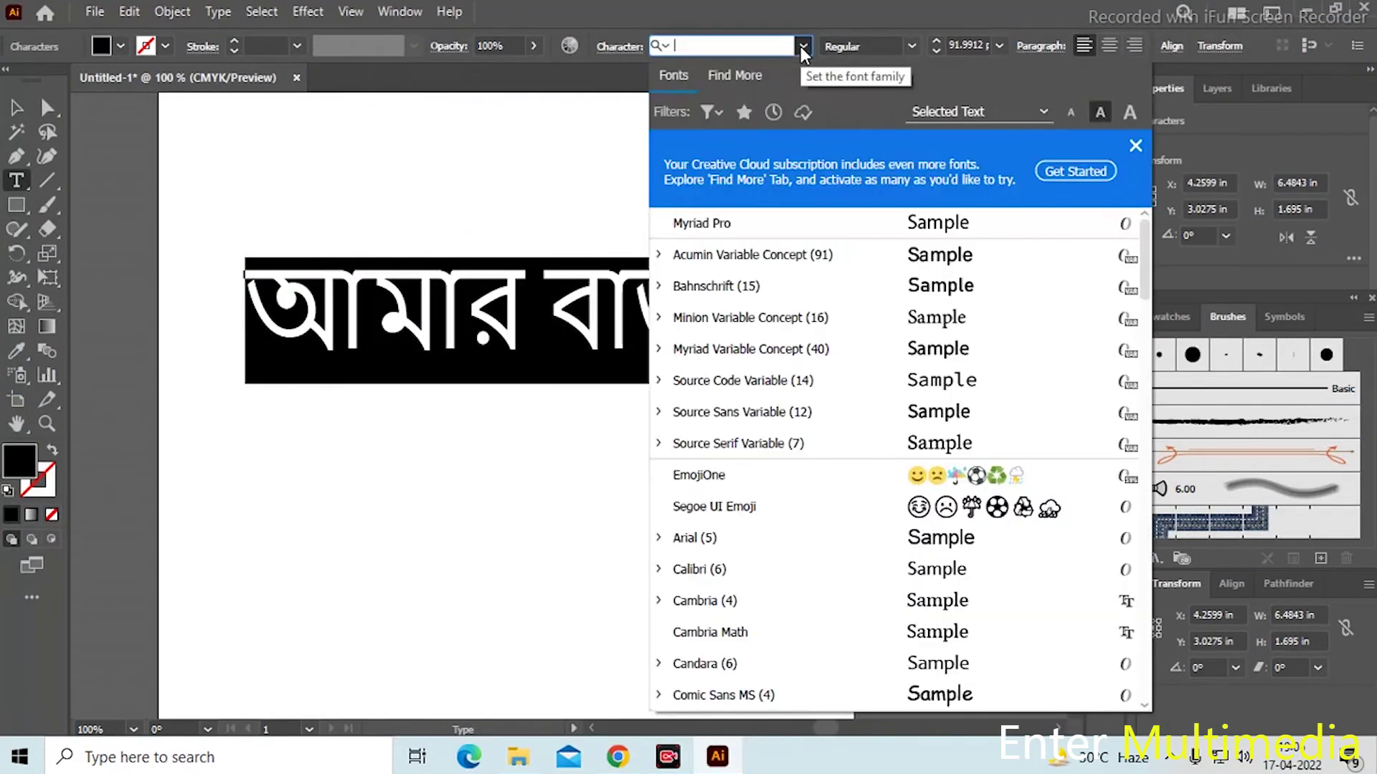
{"action": "scroll", "coordinate": [854, 344], "scroll_direction": "down", "scroll_amount": 2}
{"action": "scroll", "coordinate": [856, 353], "scroll_direction": "down", "scroll_amount": 5}
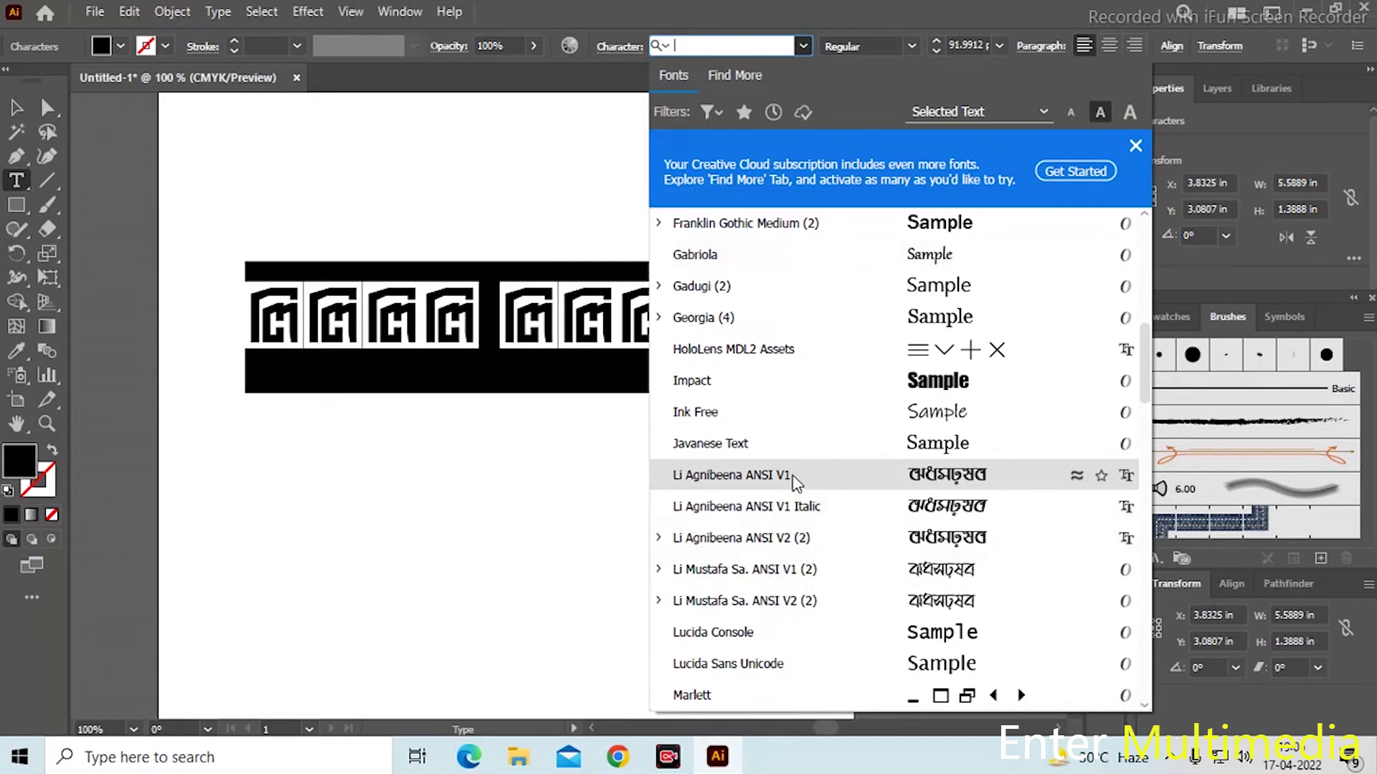
{"action": "scroll", "coordinate": [792, 518], "scroll_direction": "down", "scroll_amount": 5}
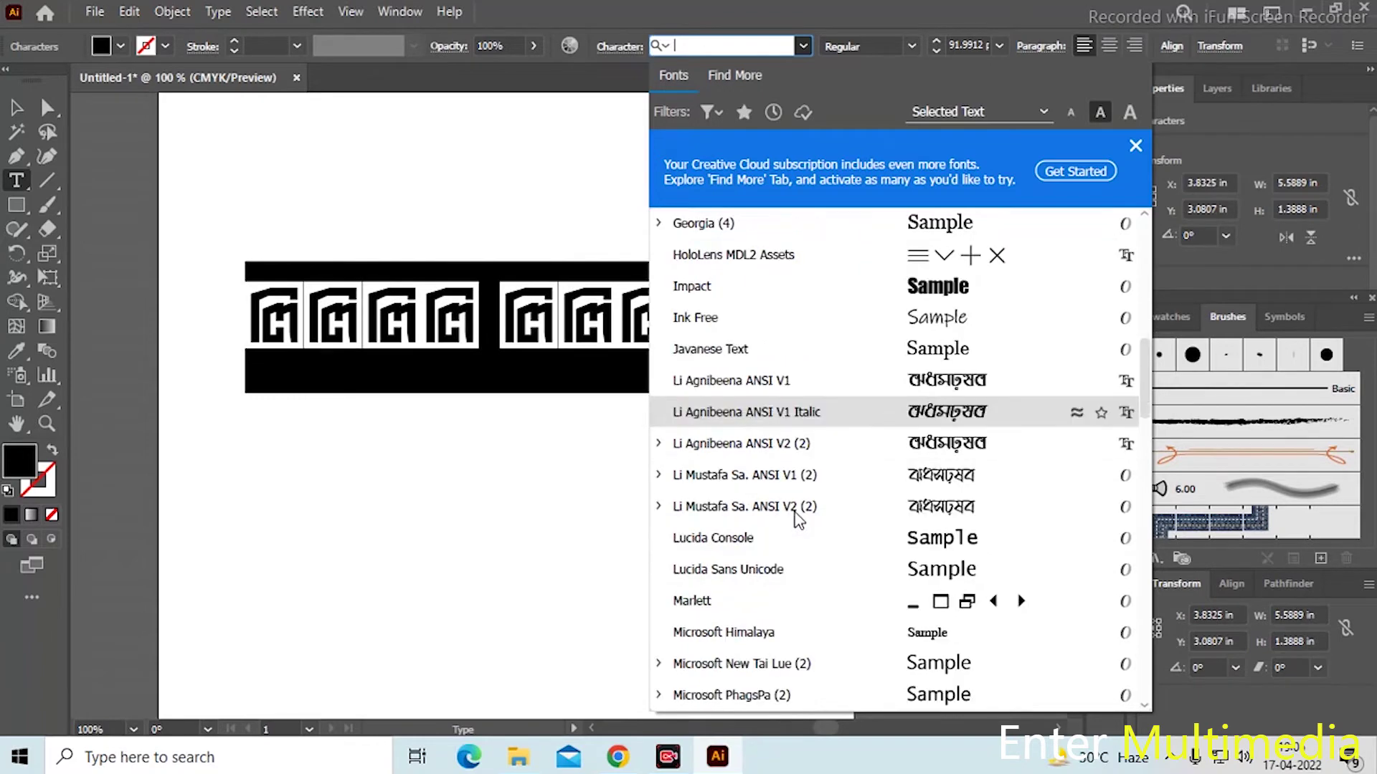
{"action": "scroll", "coordinate": [794, 515], "scroll_direction": "down", "scroll_amount": 7}
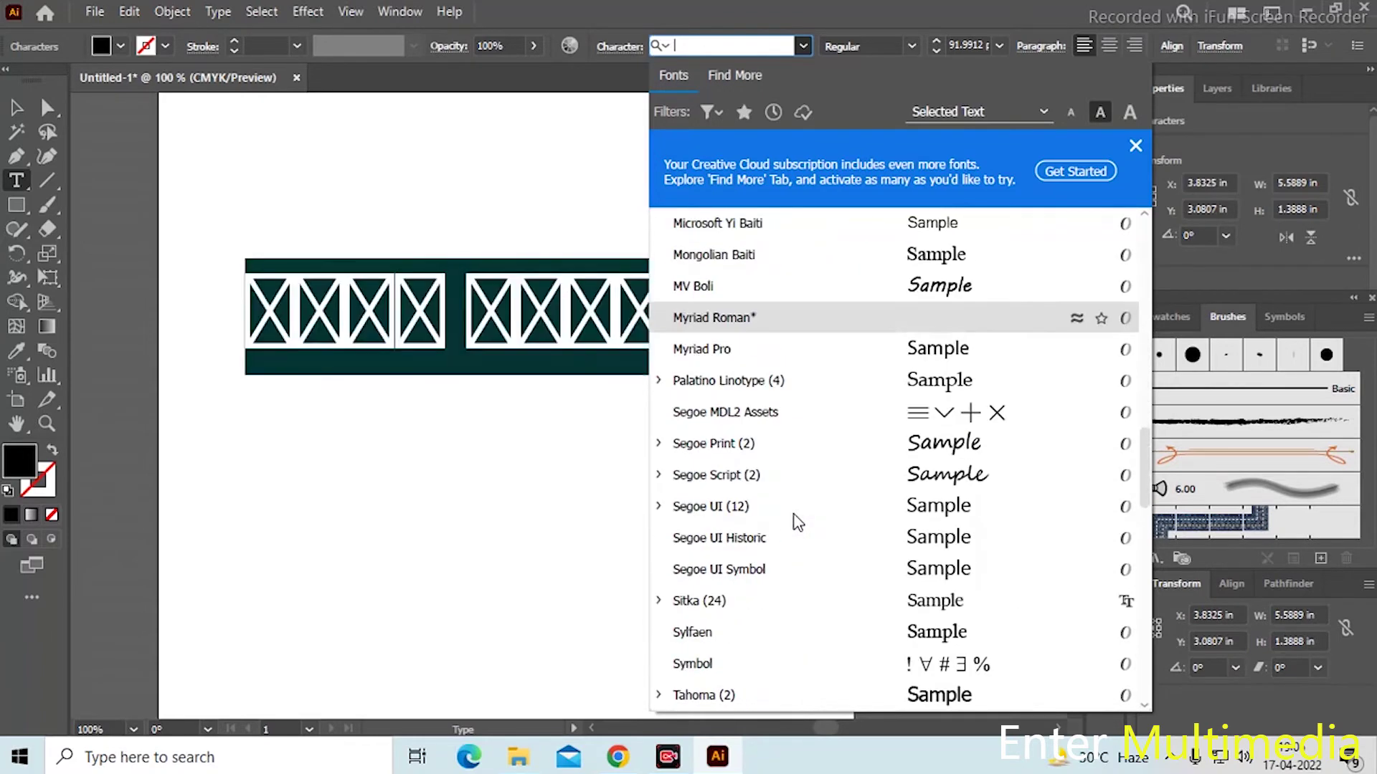
{"action": "scroll", "coordinate": [794, 522], "scroll_direction": "down", "scroll_amount": 10}
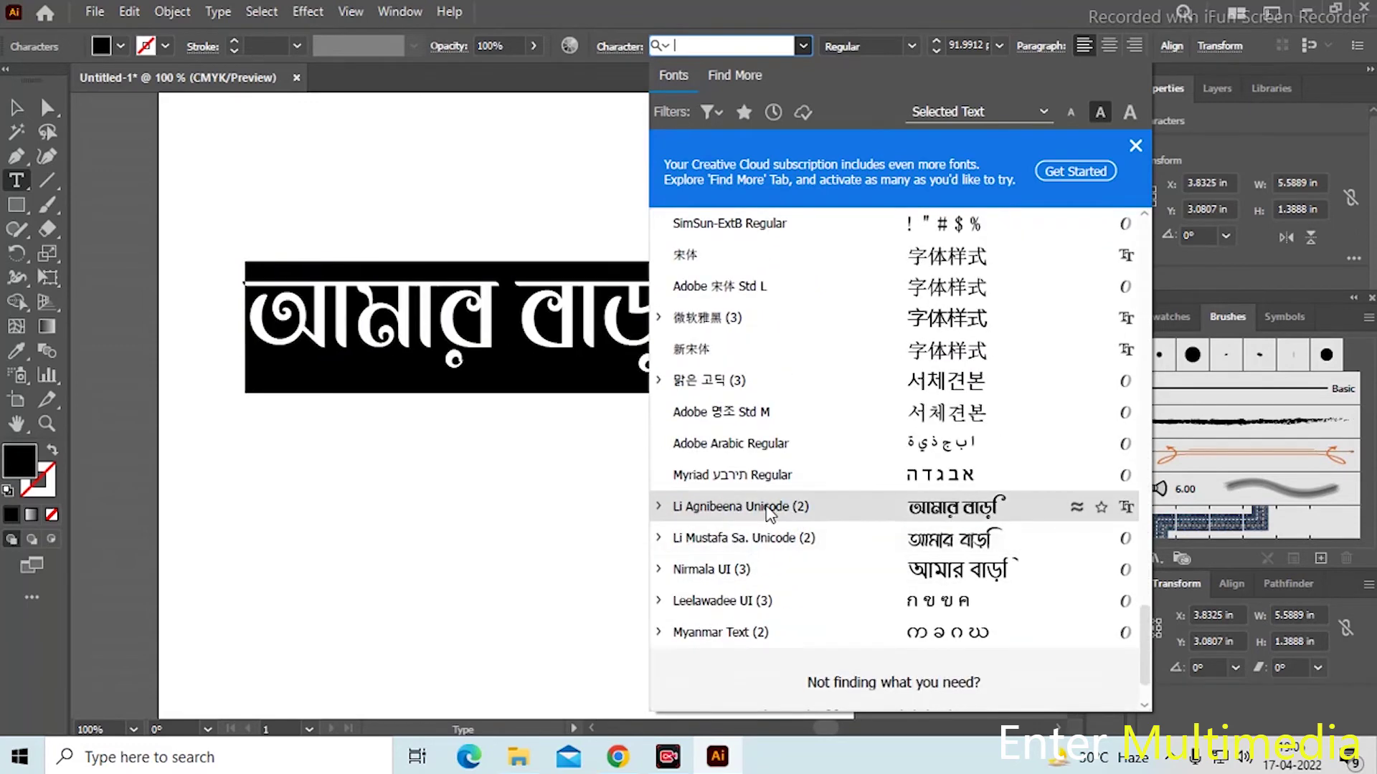
{"action": "left_click", "coordinate": [767, 508]}
{"action": "key", "text": "Escape"}
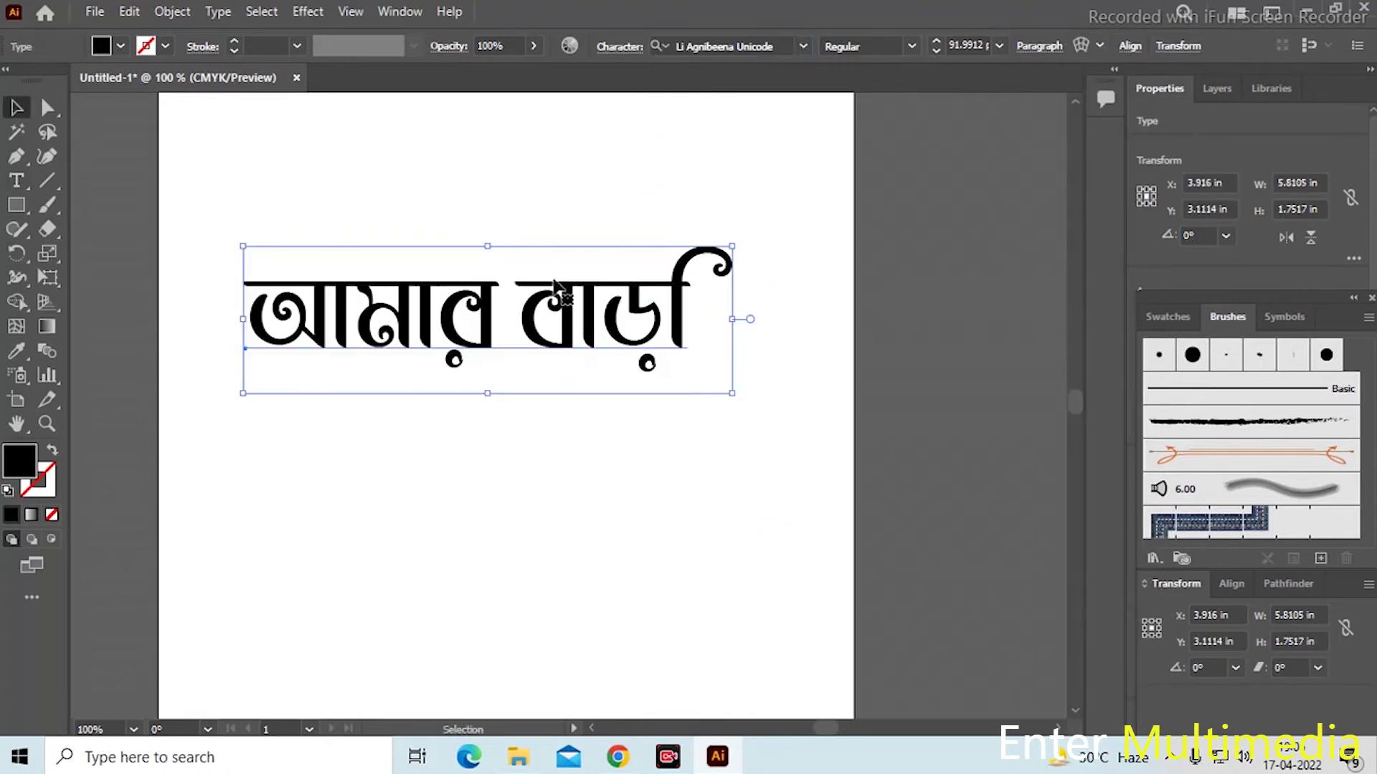
- Shift the character ড় about 0.24 in to the right with the Touch Type Tool, opening a gap after বা
{"action": "scroll", "coordinate": [466, 255], "scroll_direction": "up", "scroll_amount": 1, "text": "alt"}
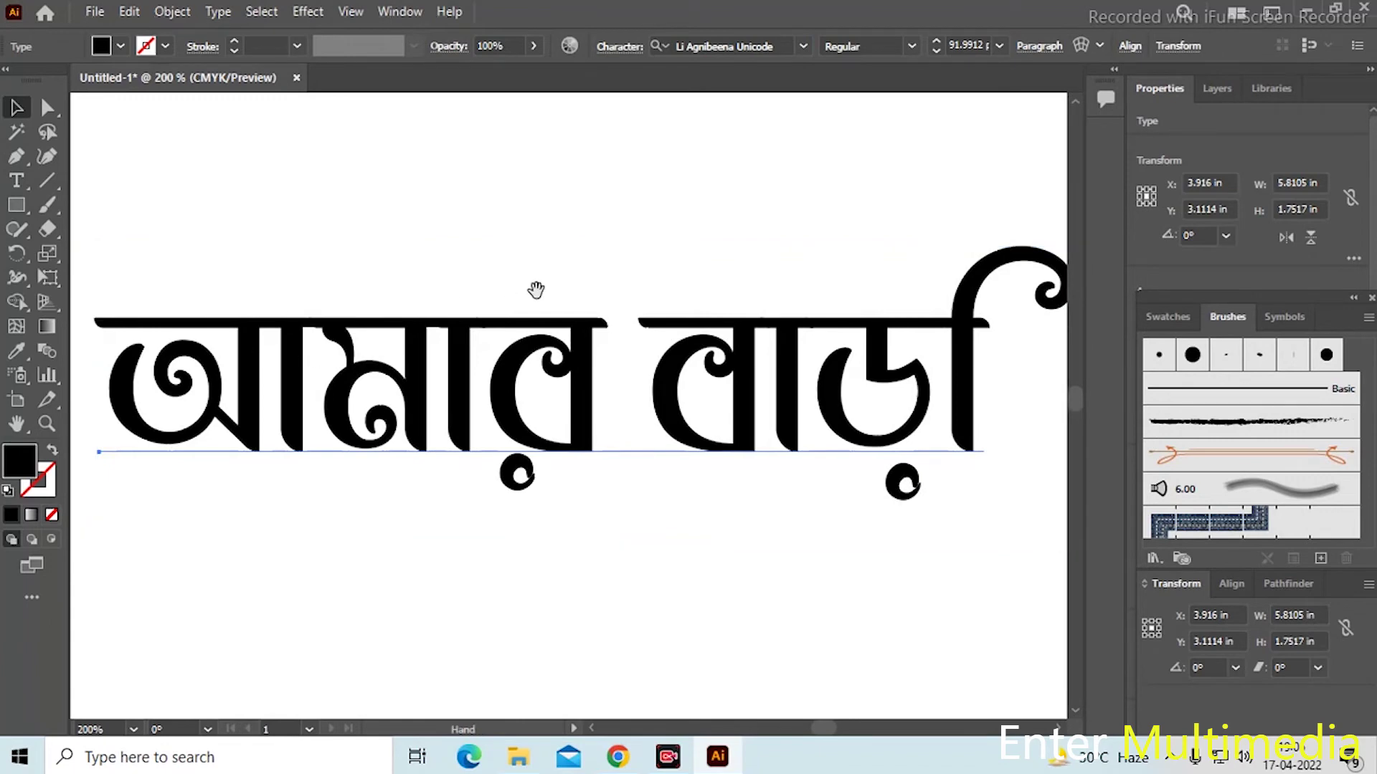
{"action": "scroll", "coordinate": [556, 265], "scroll_direction": "up", "scroll_amount": 1, "text": "alt"}
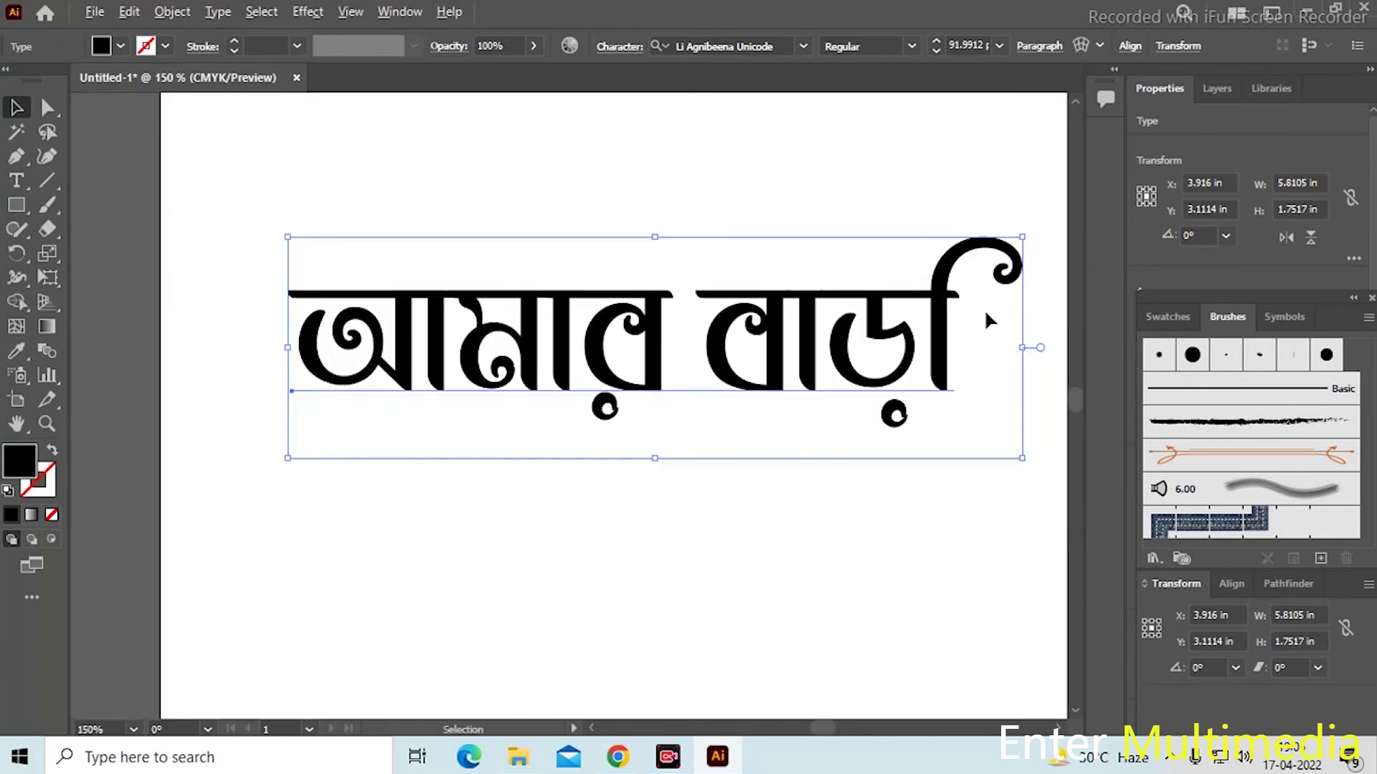
{"action": "left_click_drag", "start_coordinate": [983, 316], "coordinate": [719, 295]}
{"action": "scroll", "coordinate": [670, 307], "scroll_direction": "up", "scroll_amount": 1, "text": "alt"}
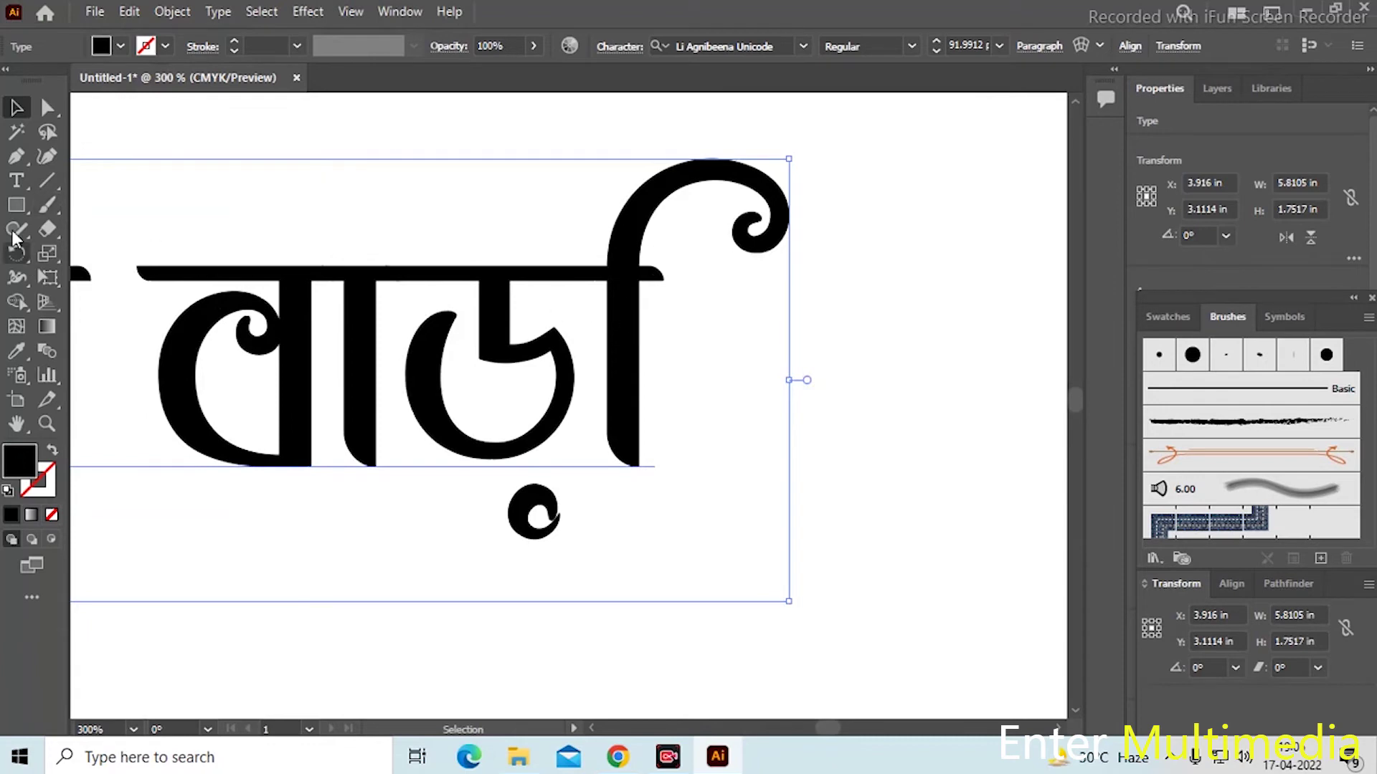
{"action": "left_click", "coordinate": [19, 184]}
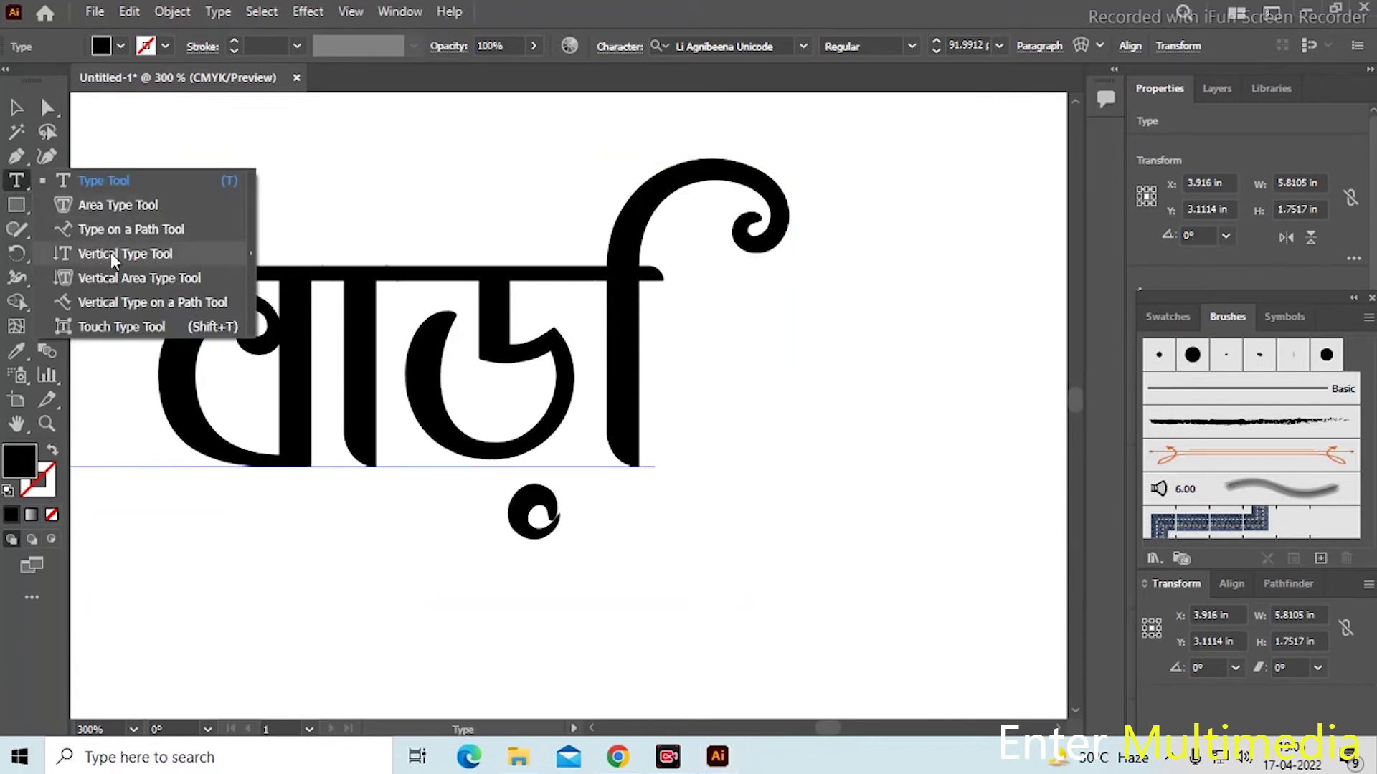
{"action": "left_click", "coordinate": [122, 327]}
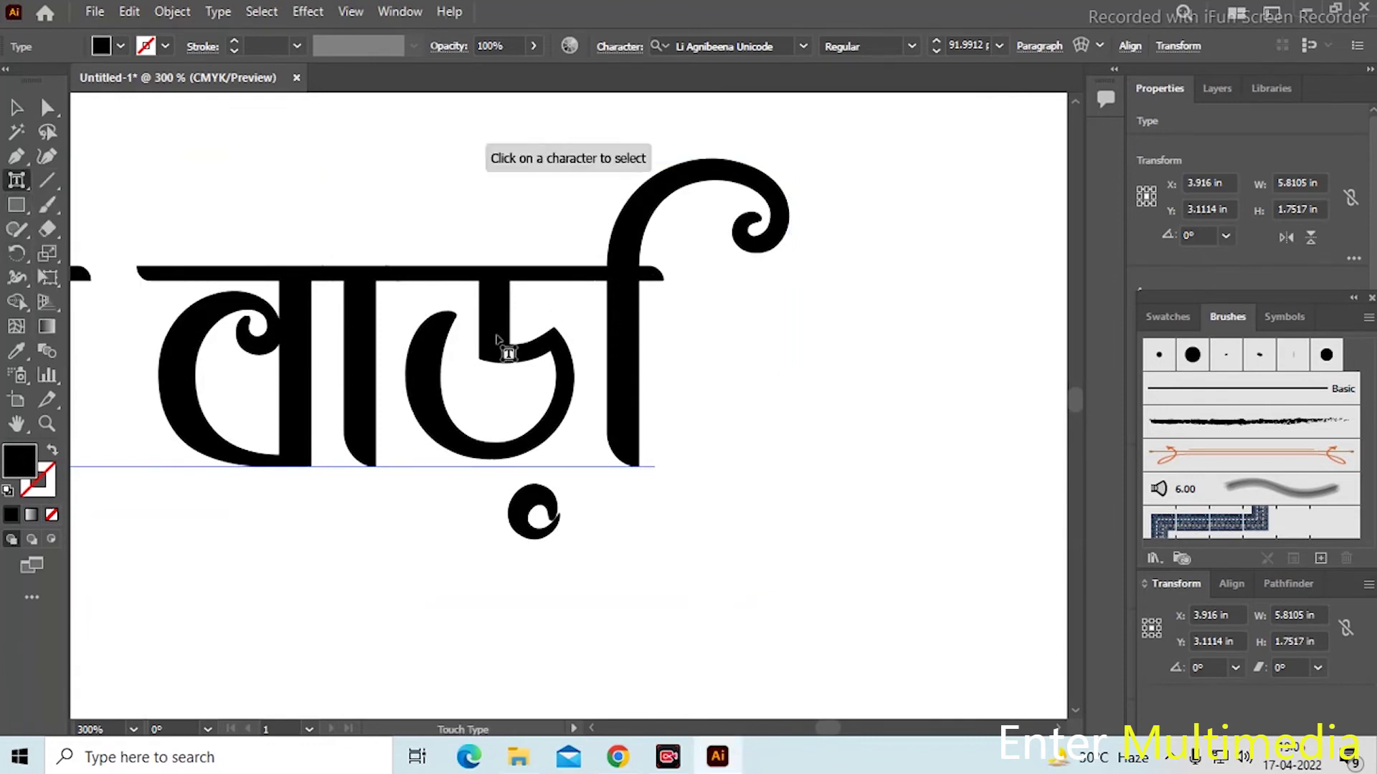
{"action": "left_click", "coordinate": [504, 345]}
{"action": "left_click_drag", "start_coordinate": [504, 344], "coordinate": [565, 346]}
{"action": "key", "text": "Escape"}
- Convert the আমার বাড়ি text to outlines and deselect it
{"action": "right_click", "coordinate": [697, 228]}
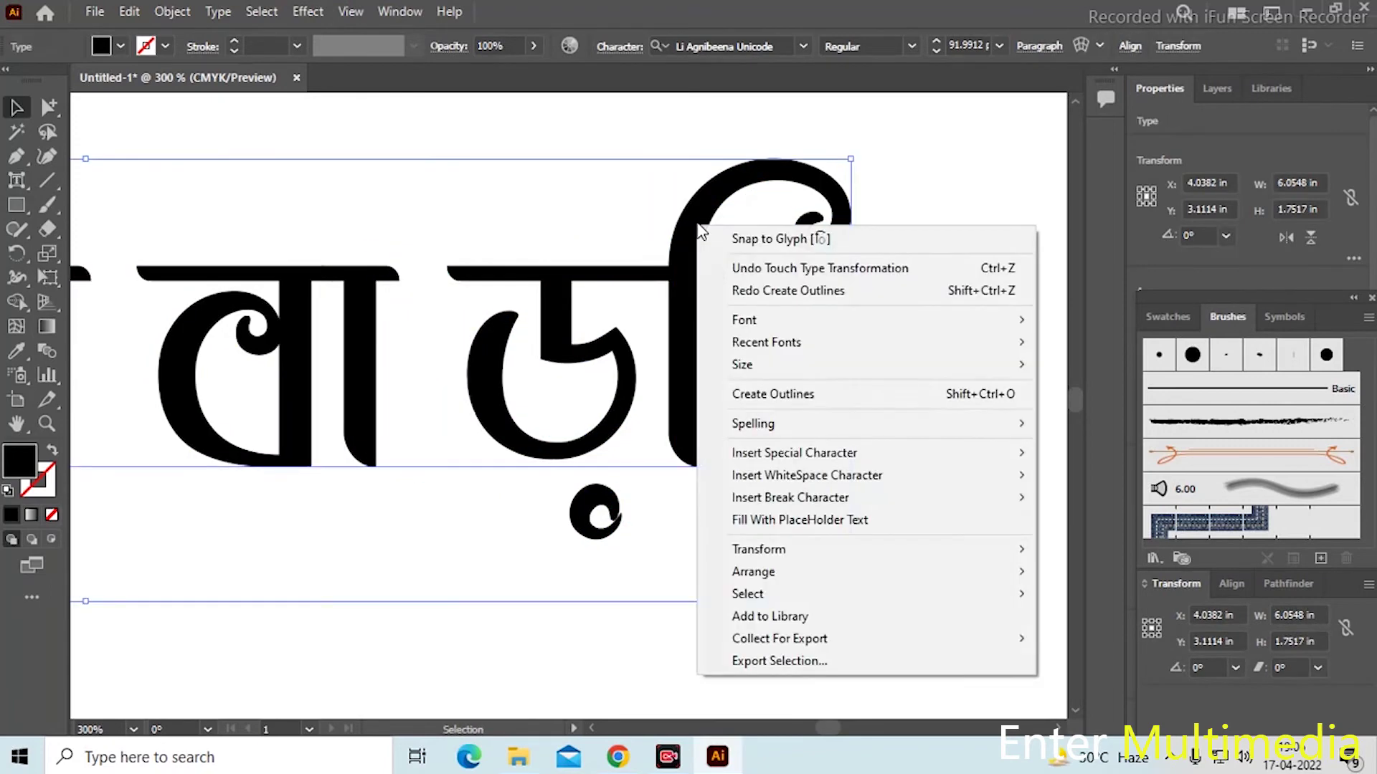
{"action": "left_click", "coordinate": [788, 408]}
{"action": "left_click", "coordinate": [911, 316]}
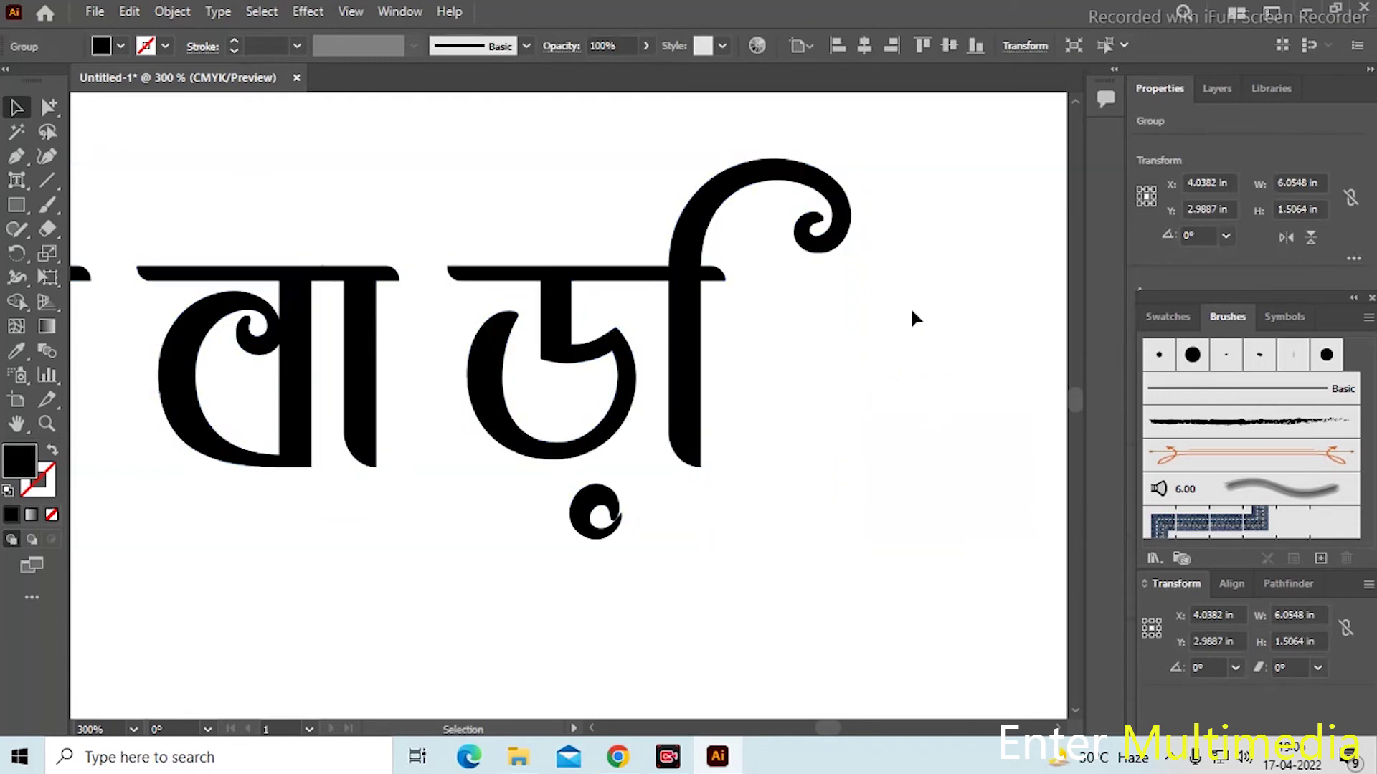
- Move the outlined ি sign 1.05 in to the left with the Group Selection Tool, placing it between বা and ড়
{"action": "left_click", "coordinate": [48, 106]}
{"action": "left_click_drag", "start_coordinate": [690, 247], "coordinate": [422, 245]}
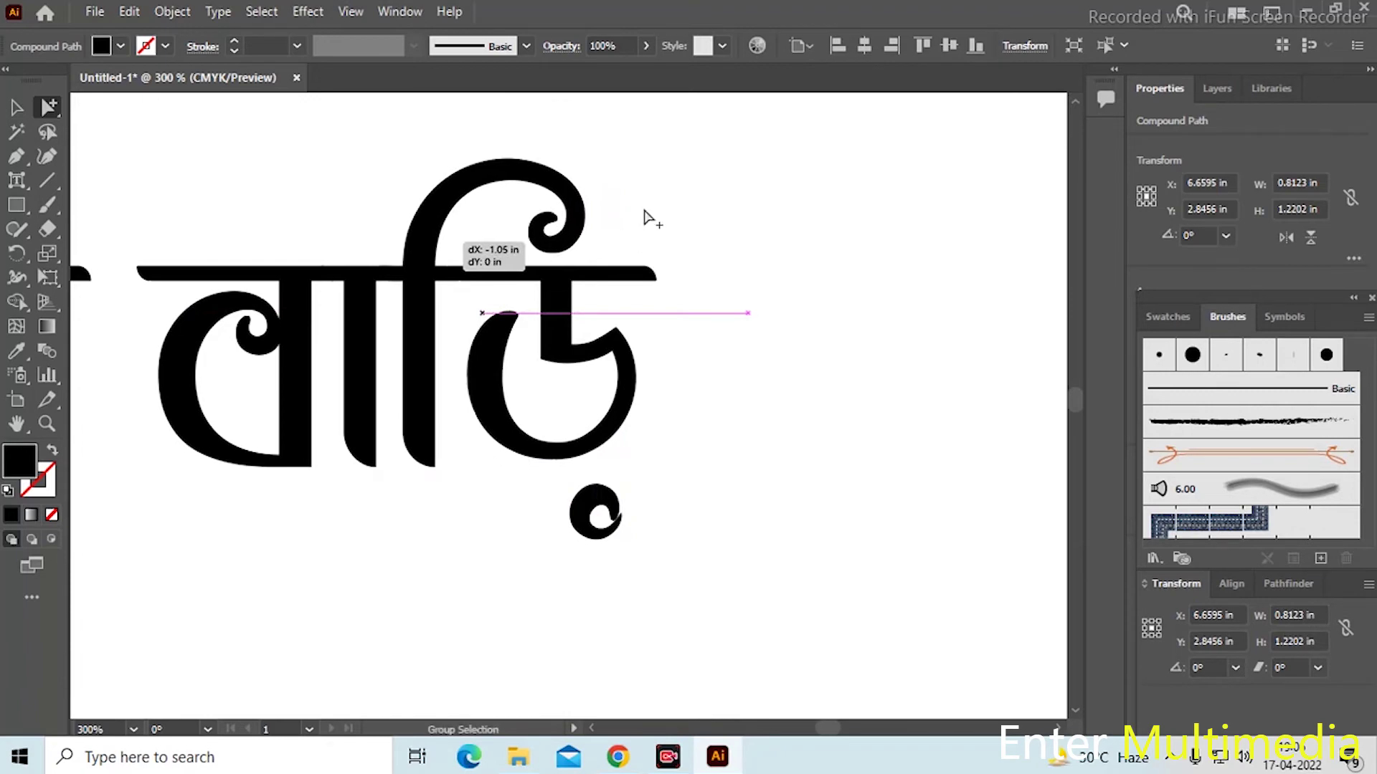
{"action": "left_click", "coordinate": [17, 108]}
{"action": "left_click", "coordinate": [337, 174]}
{"action": "scroll", "coordinate": [713, 268], "scroll_direction": "down", "scroll_amount": 5}
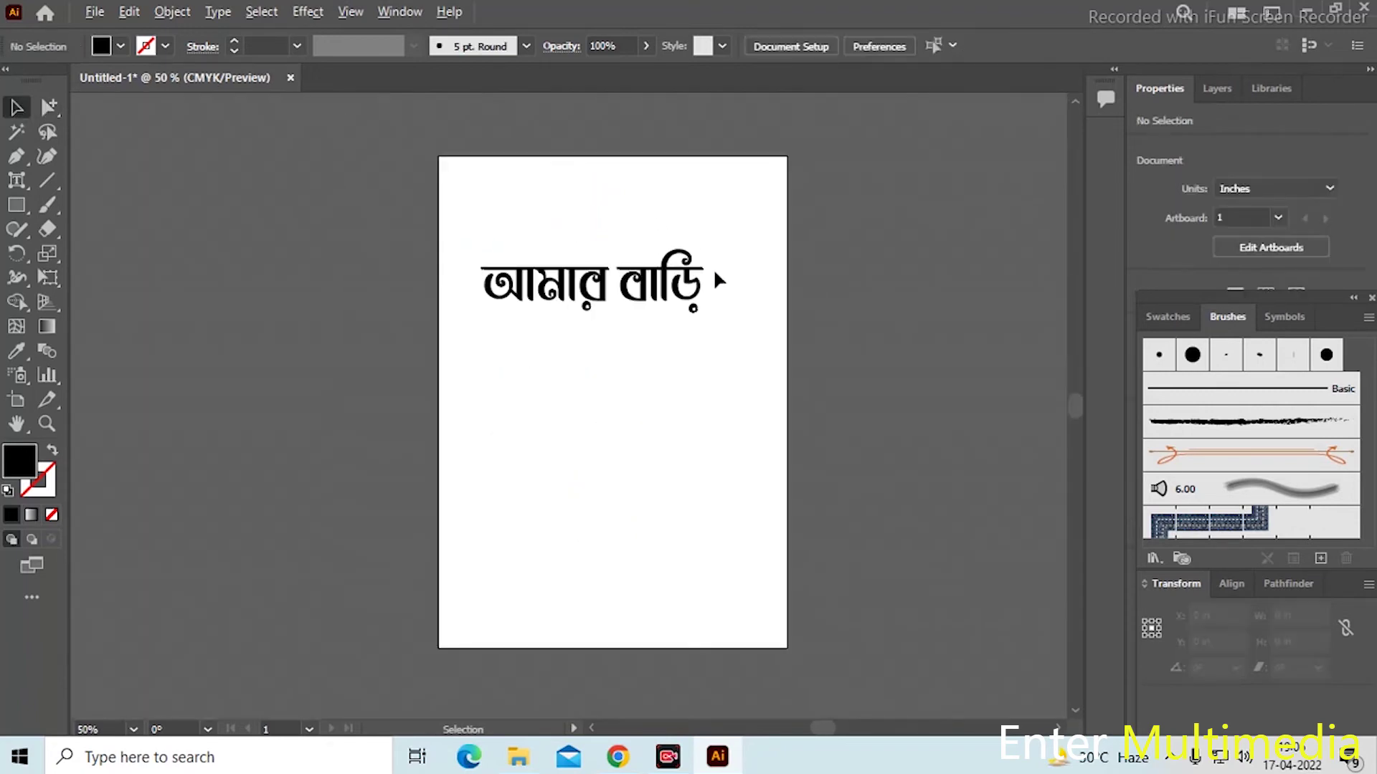
{"action": "scroll", "coordinate": [618, 232], "scroll_direction": "up", "scroll_amount": 4}
{"action": "scroll", "coordinate": [784, 350], "scroll_direction": "down", "scroll_amount": 1}
{"action": "scroll", "coordinate": [961, 473], "scroll_direction": "up", "scroll_amount": 1}
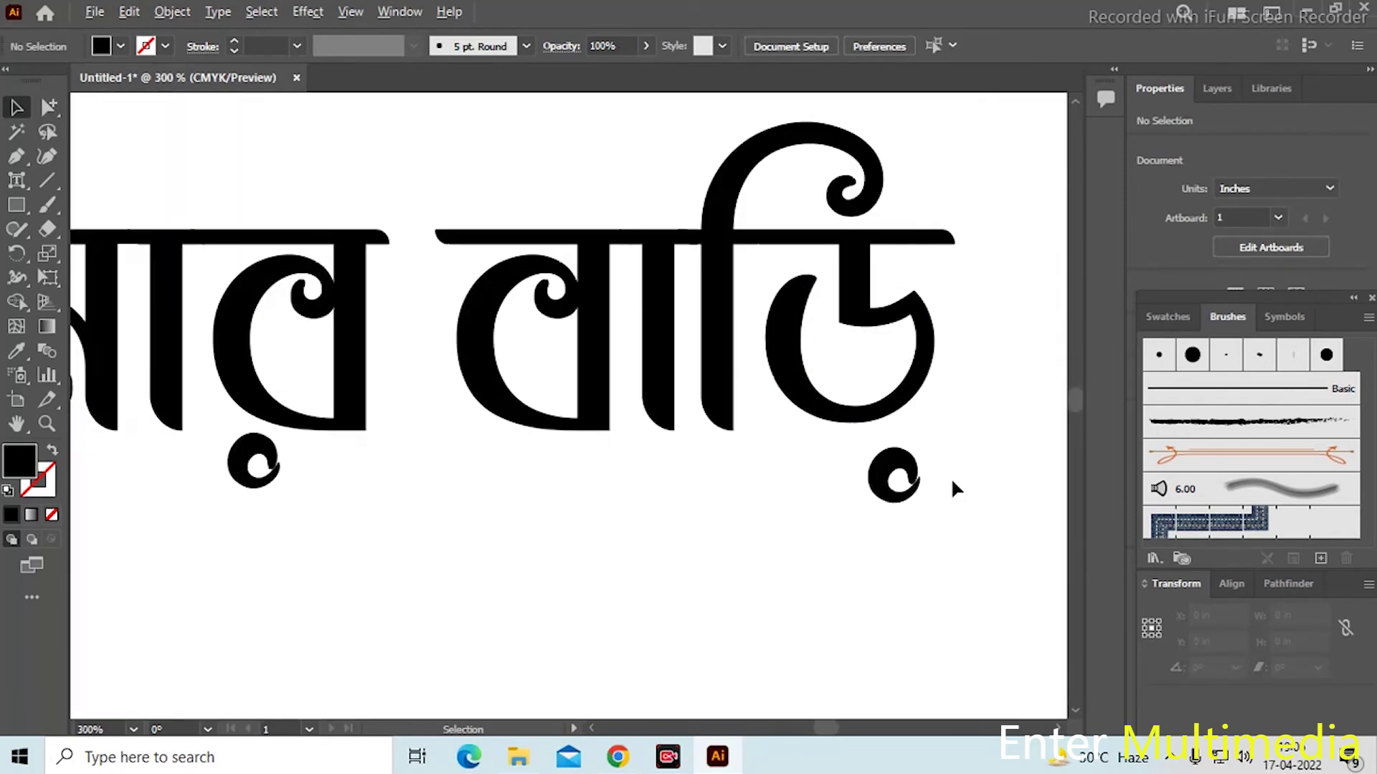
- Move the outlined dot of ড় left and slightly up so it sits centred beneath the letter, and deselect it
{"action": "key", "text": "a"}
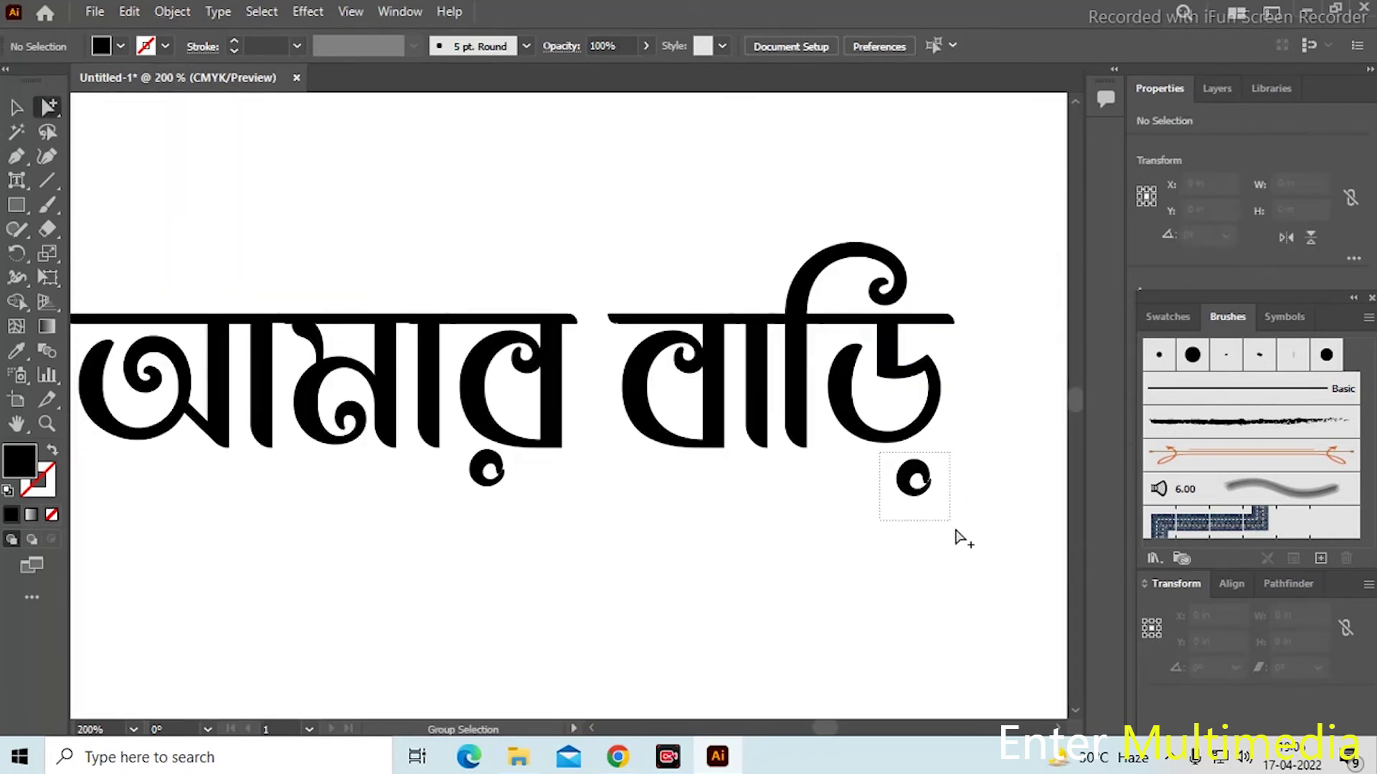
{"action": "left_click_drag", "start_coordinate": [912, 479], "coordinate": [886, 470]}
{"action": "left_click", "coordinate": [987, 440]}
{"action": "scroll", "coordinate": [649, 287], "scroll_direction": "down", "scroll_amount": 2}
{"action": "scroll", "coordinate": [649, 287], "scroll_direction": "up", "scroll_amount": 2}
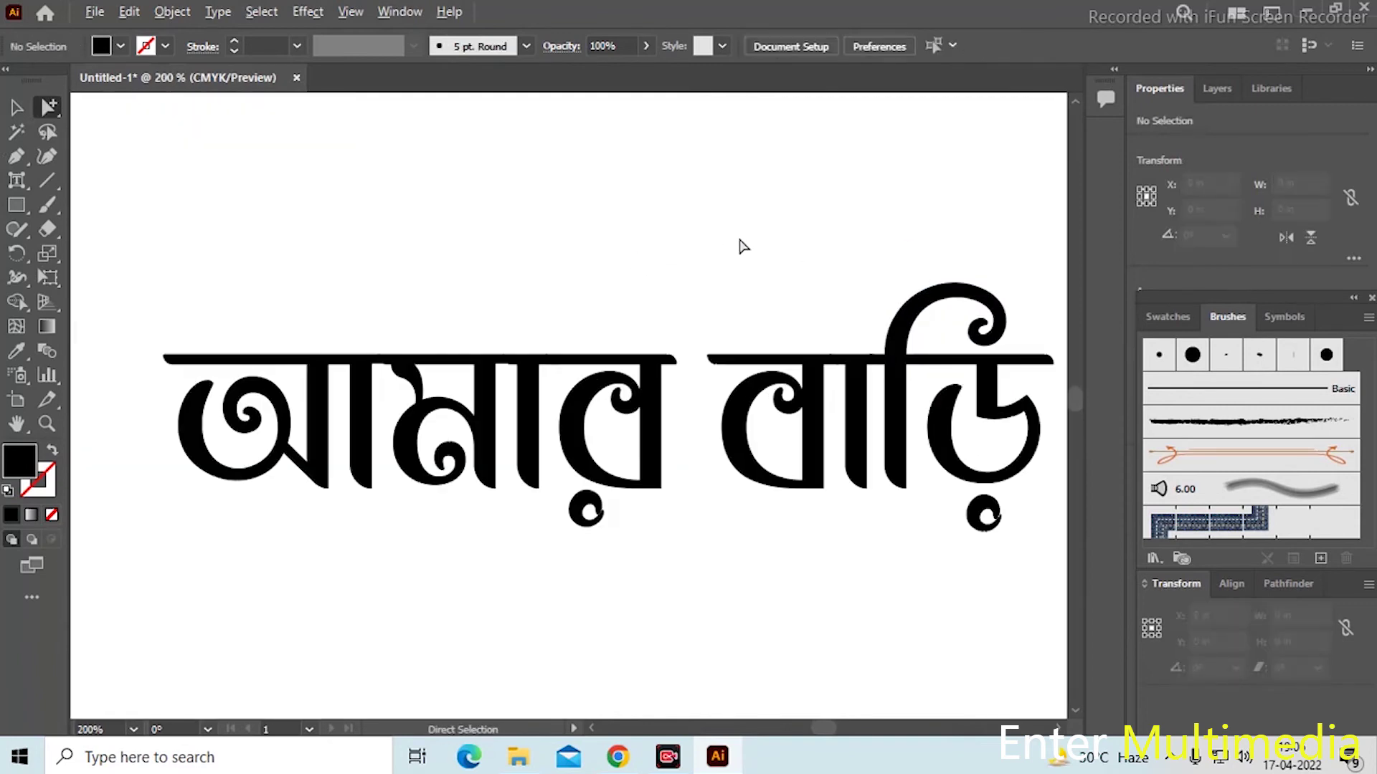